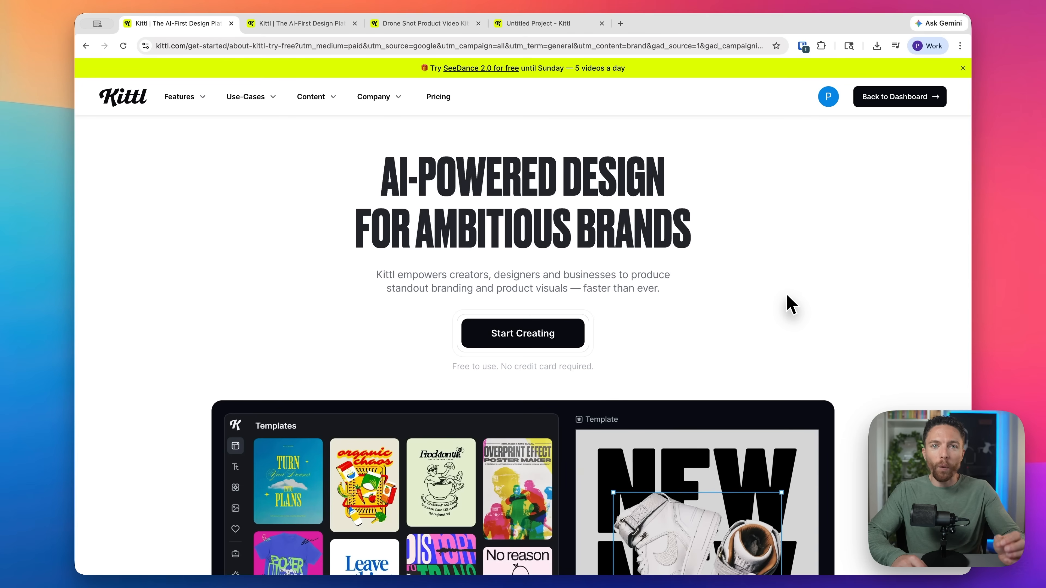
Look through the Kittl landing page from the hero section to the overview of professional design tools.
scroll(788, 305, down, 5)
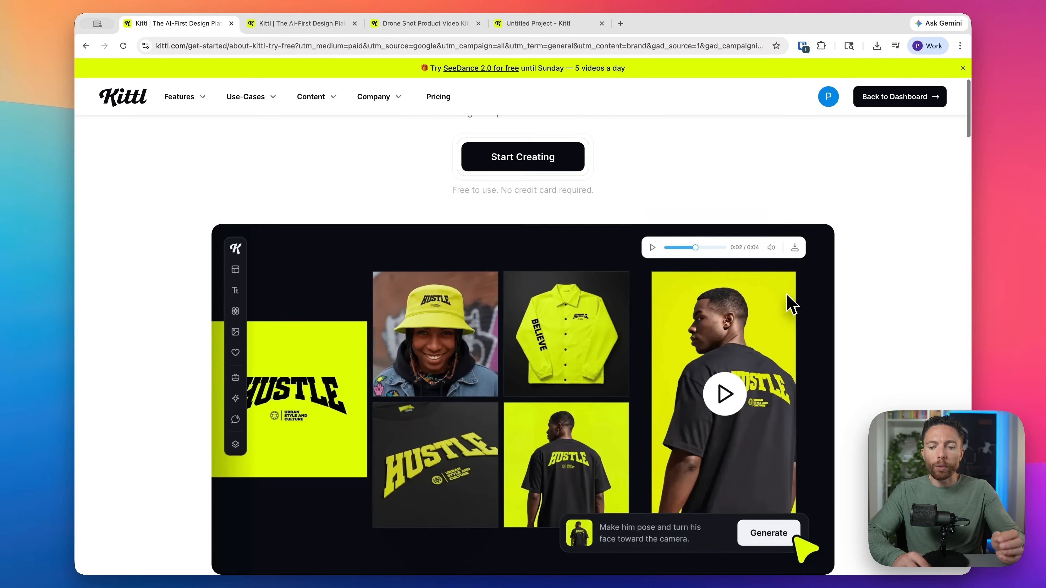
scroll(788, 305, down, 1)
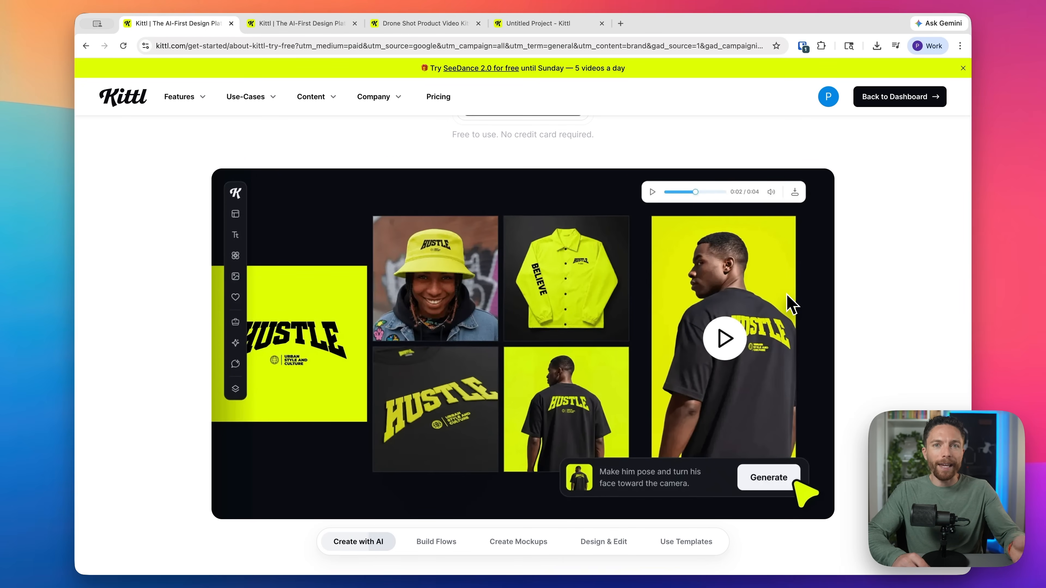
scroll(789, 305, down, 15)
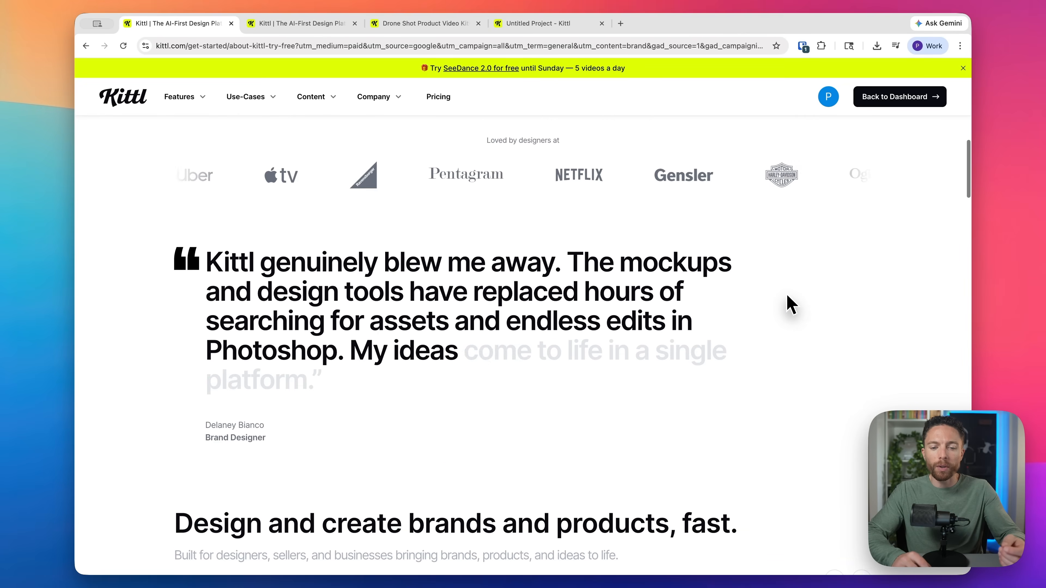
scroll(788, 305, down, 10)
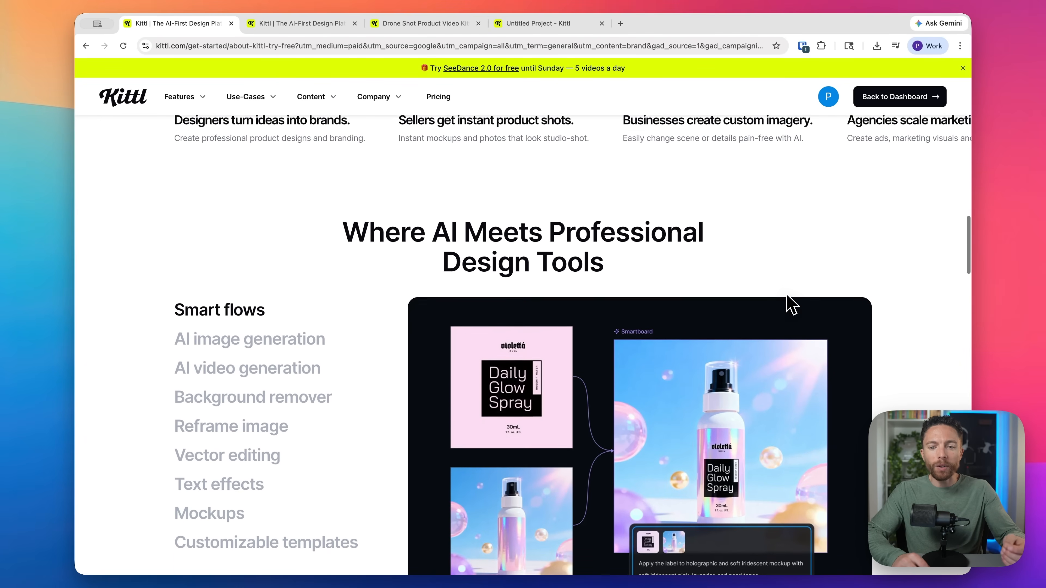
scroll(788, 305, down, 3)
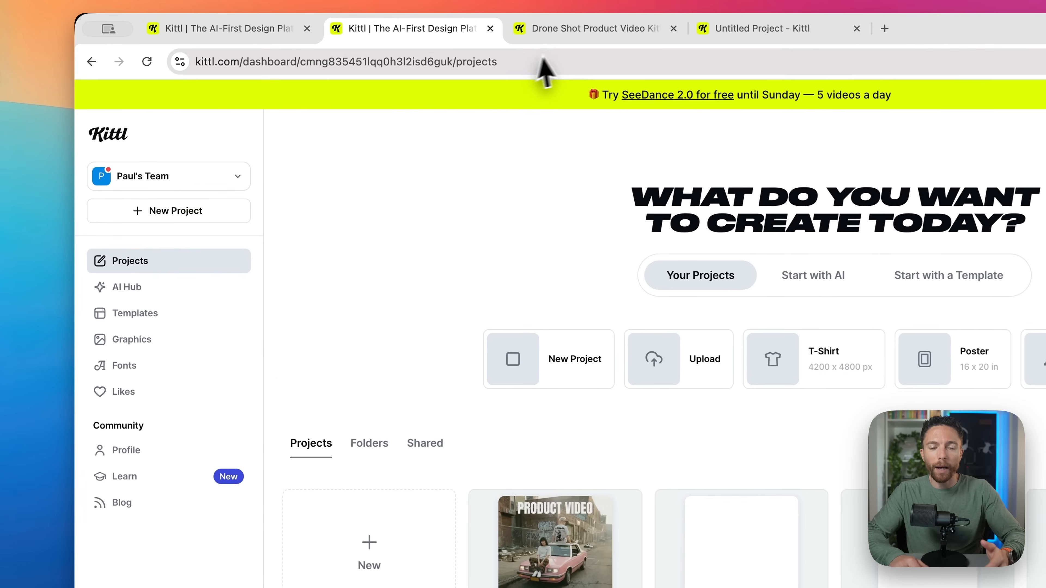
Open the Drone Shot Product Video project and examine how its start and end frames connect to the video board.
click(567, 36)
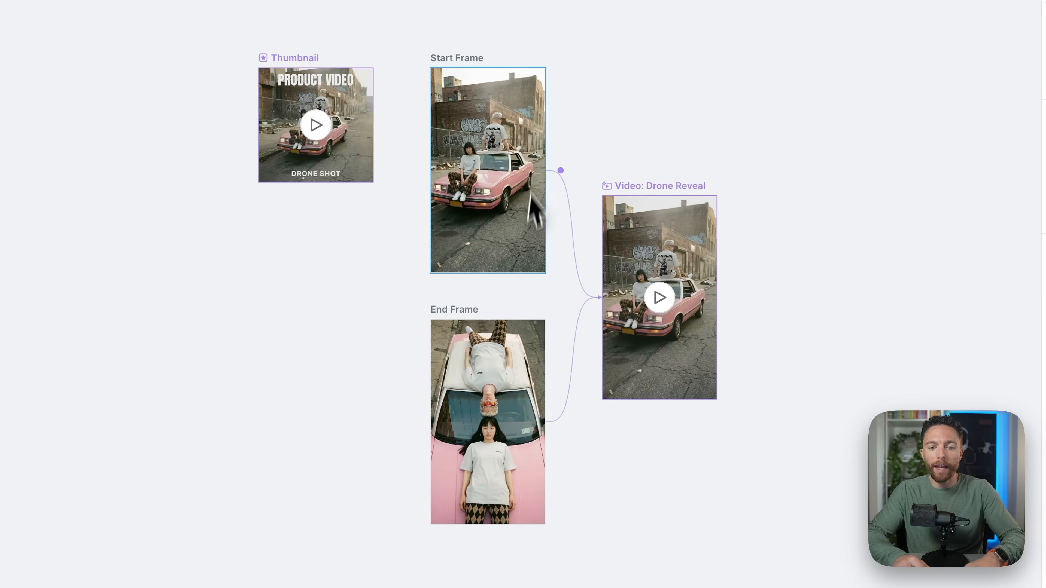
drag(521, 249, 519, 272)
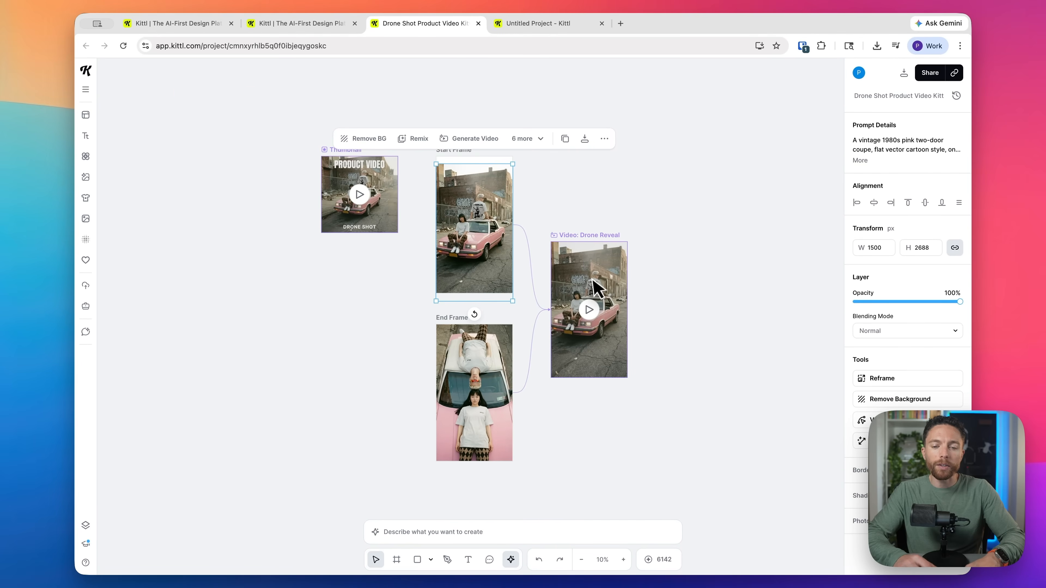
scroll(594, 281, up, 3)
scroll(593, 284, down, 10)
scroll(593, 289, up, 5)
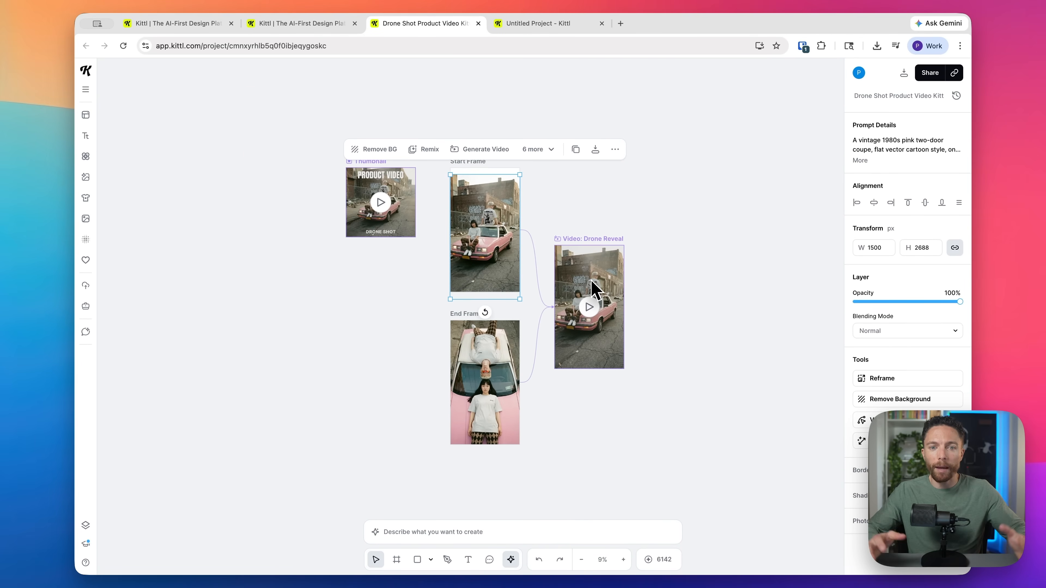
In the untitled Kittl project, enter the image prompt "A sports duffle bag. High quality. Rugged. Bright colors.".
click(536, 24)
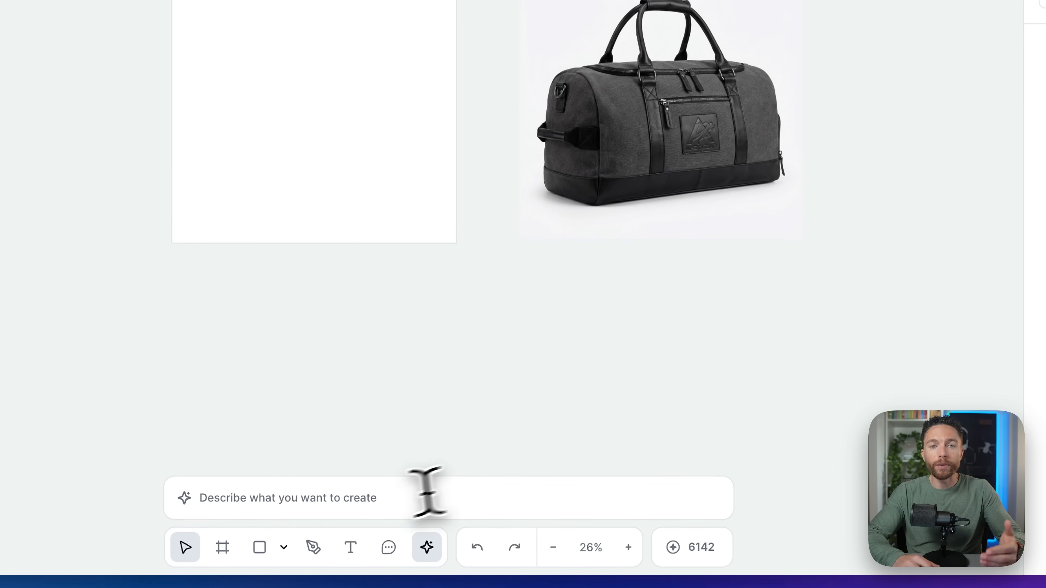
click(497, 527)
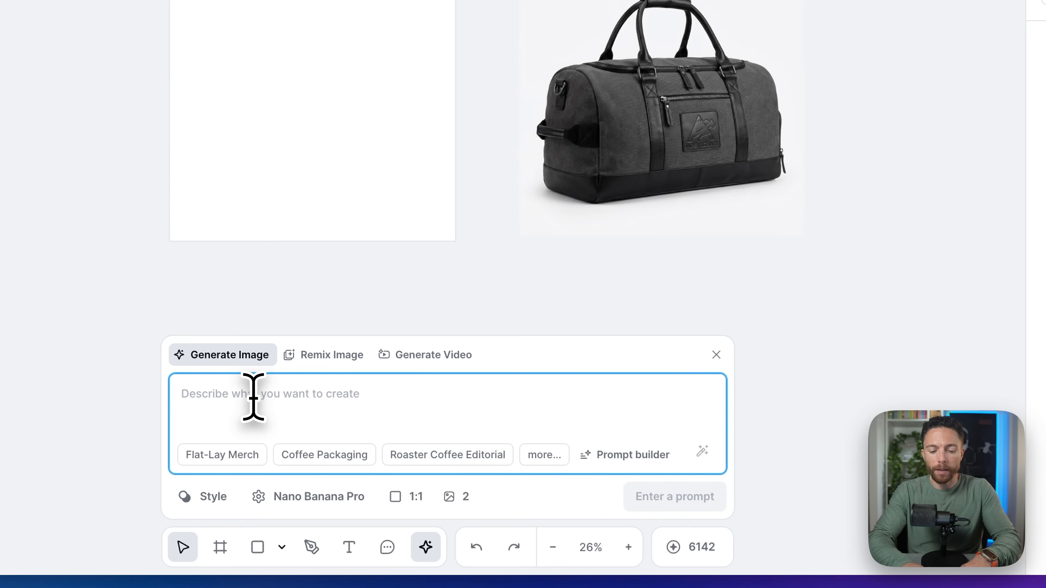
text(A sports duffle bag. High quality. Rugged. Bright colors.)
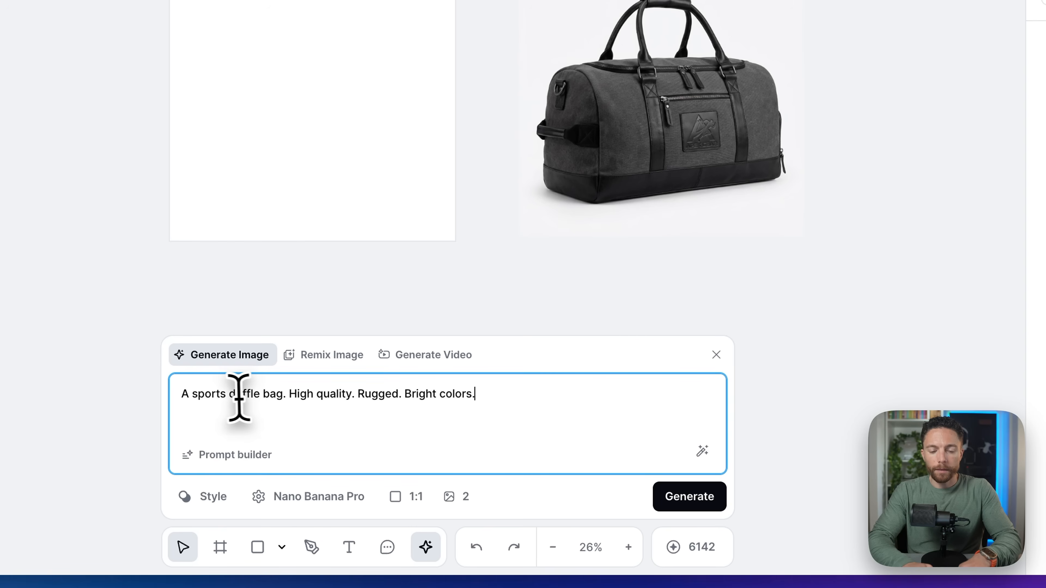
Review the generation options, keep Nano Banana Pro, 1:1 ratio and 2 images, and generate the duffle bag images.
click(332, 499)
scroll(373, 264, up, 2)
scroll(375, 266, up, 1)
scroll(376, 268, down, 2)
click(339, 338)
click(489, 394)
click(401, 497)
click(590, 449)
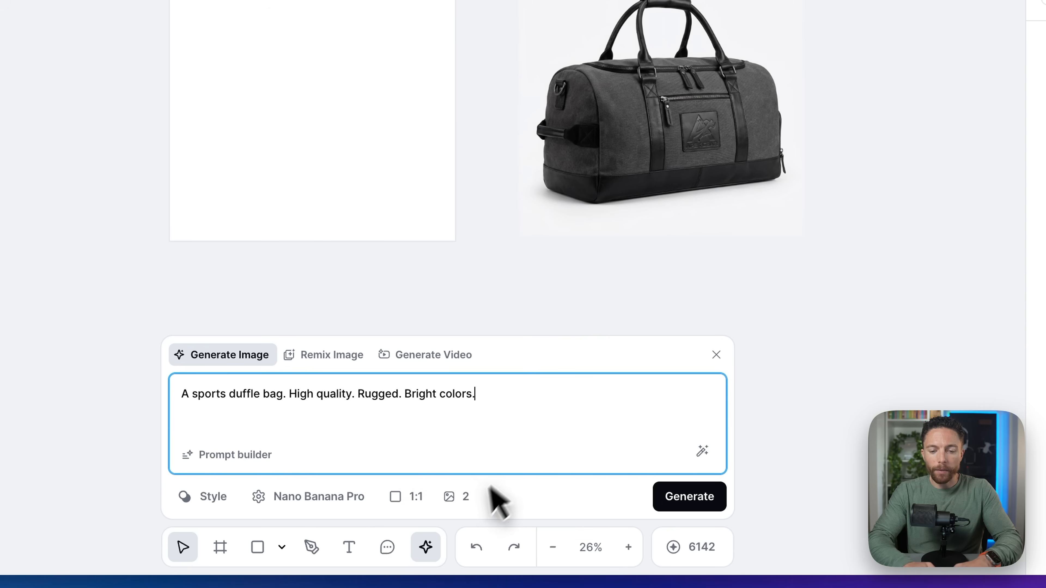
click(466, 497)
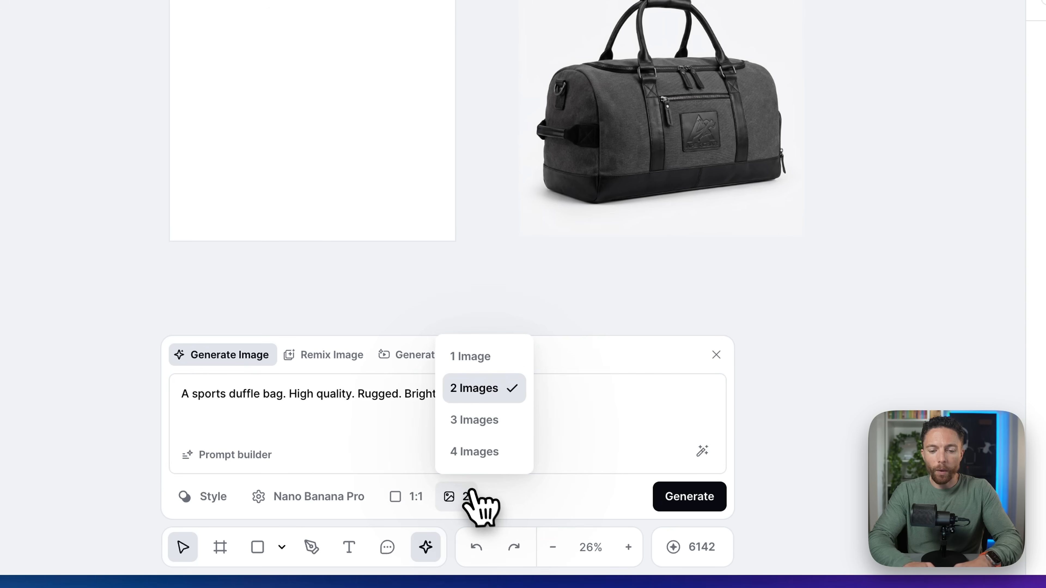
click(515, 389)
click(568, 412)
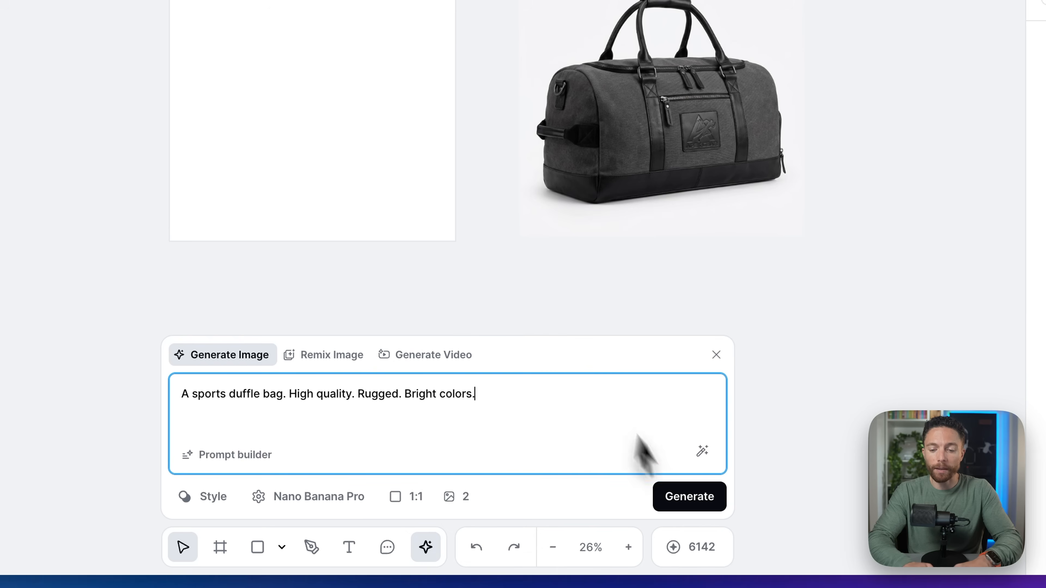
click(696, 498)
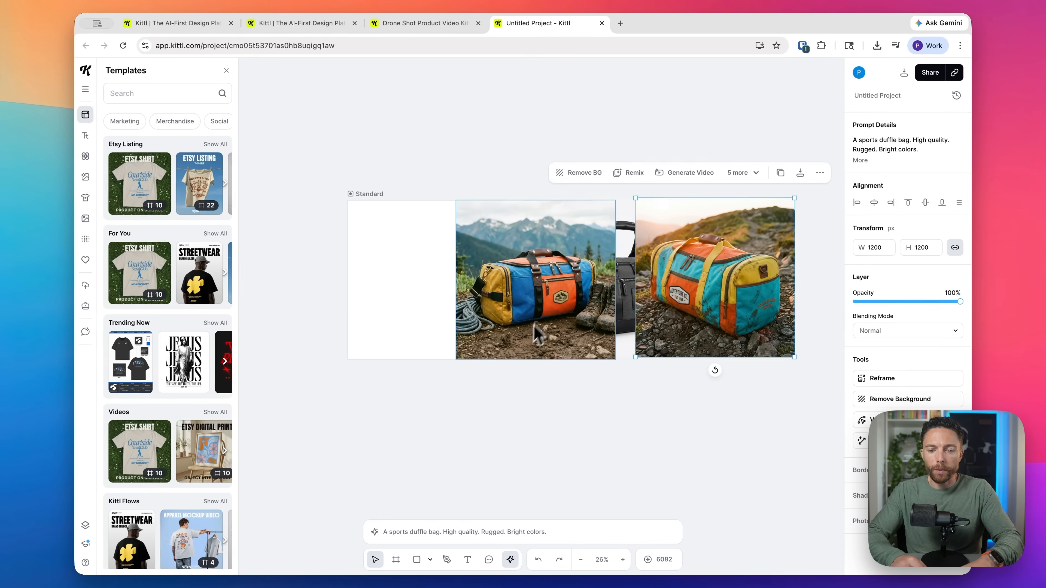
Move the two generated bag images apart, below the blank Standard artboard and the dark grey bag.
drag(535, 330, 473, 491)
drag(730, 321, 726, 480)
scroll(615, 461, down, 3)
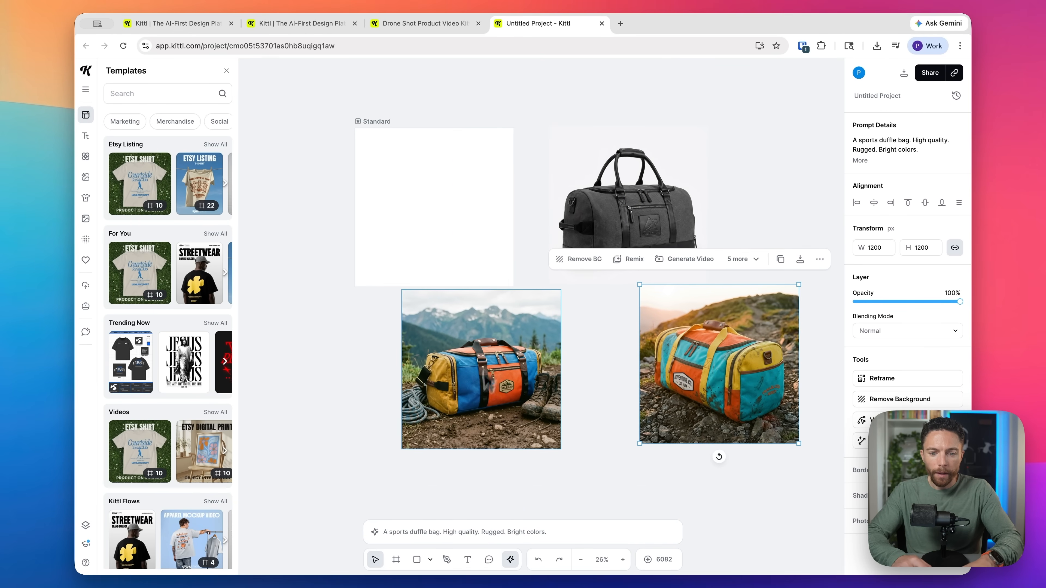
drag(490, 391, 490, 402)
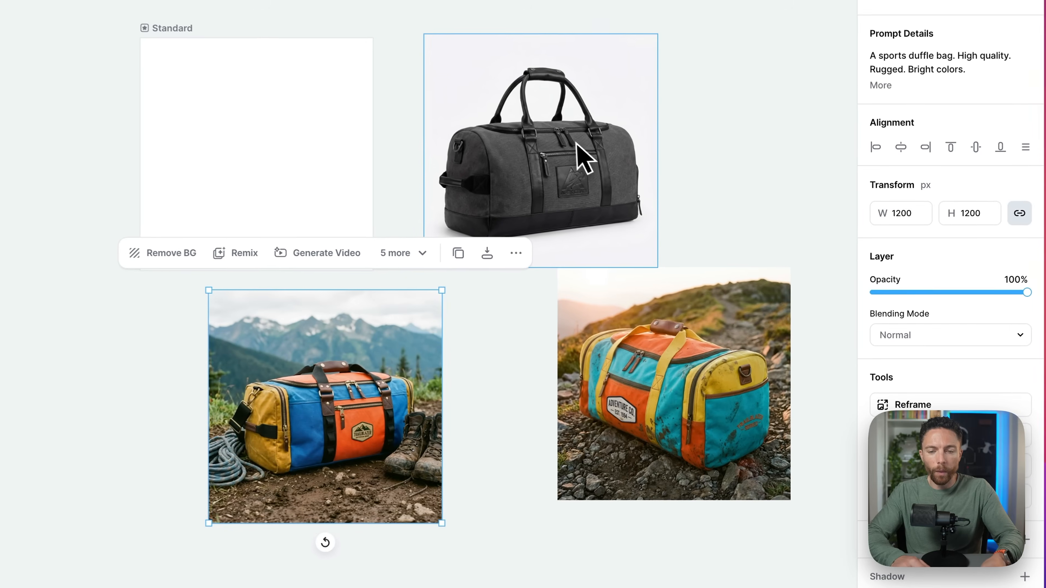
Delete the dark grey bag image and the generated image of the teal, orange and yellow bag.
right_click(577, 144)
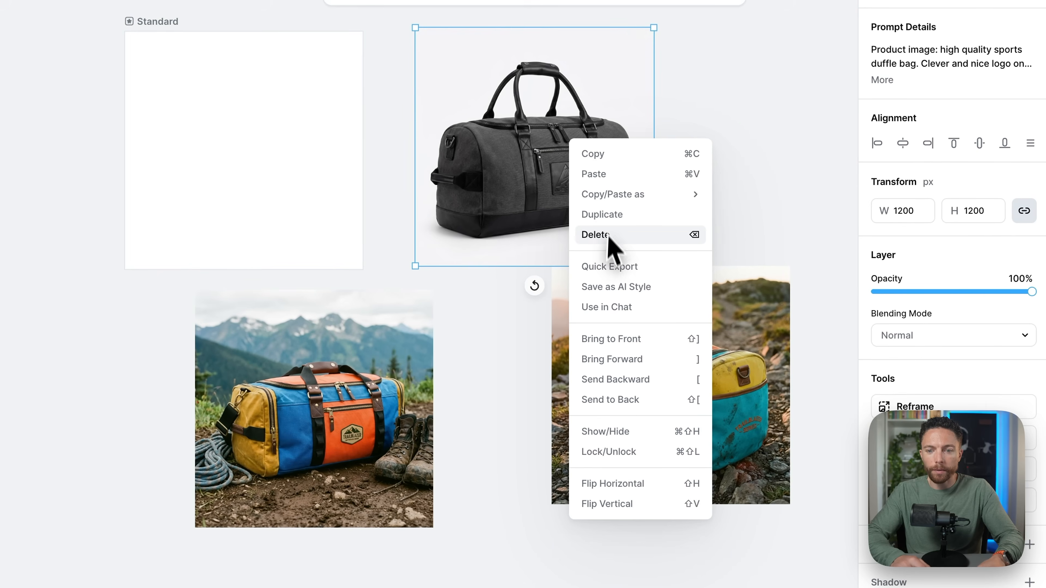
click(608, 235)
right_click(650, 358)
click(671, 416)
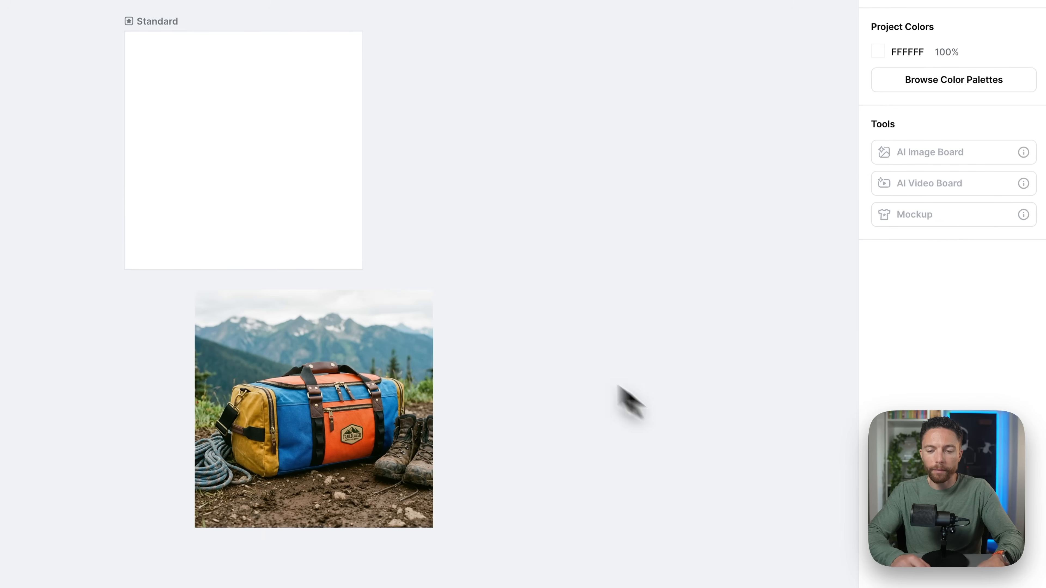
Place the remaining blue and orange bag image on the Standard artboard so it fills the artboard.
scroll(498, 310, left, 3)
scroll(498, 310, up, 2)
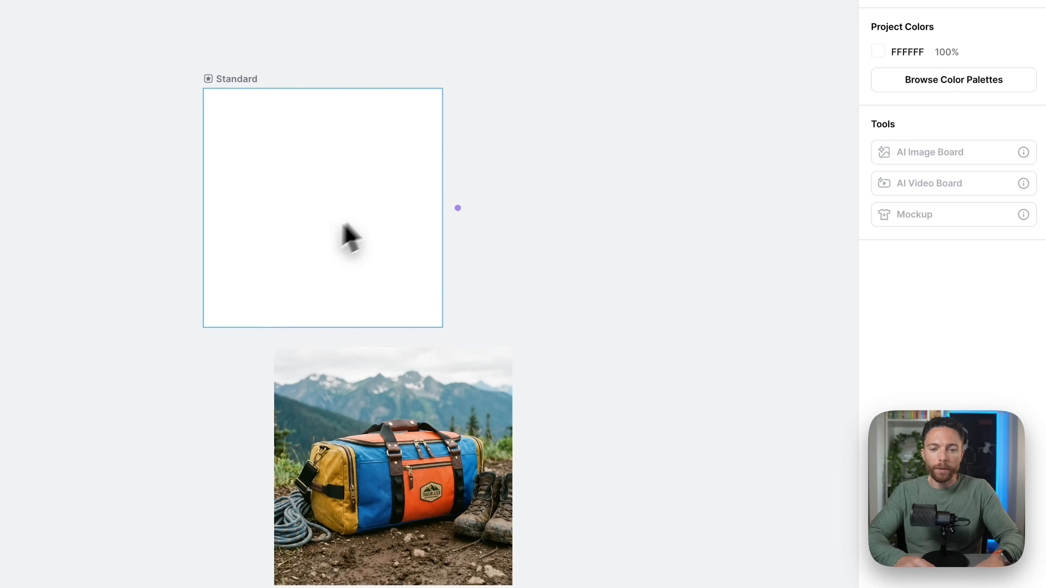
drag(391, 453, 317, 181)
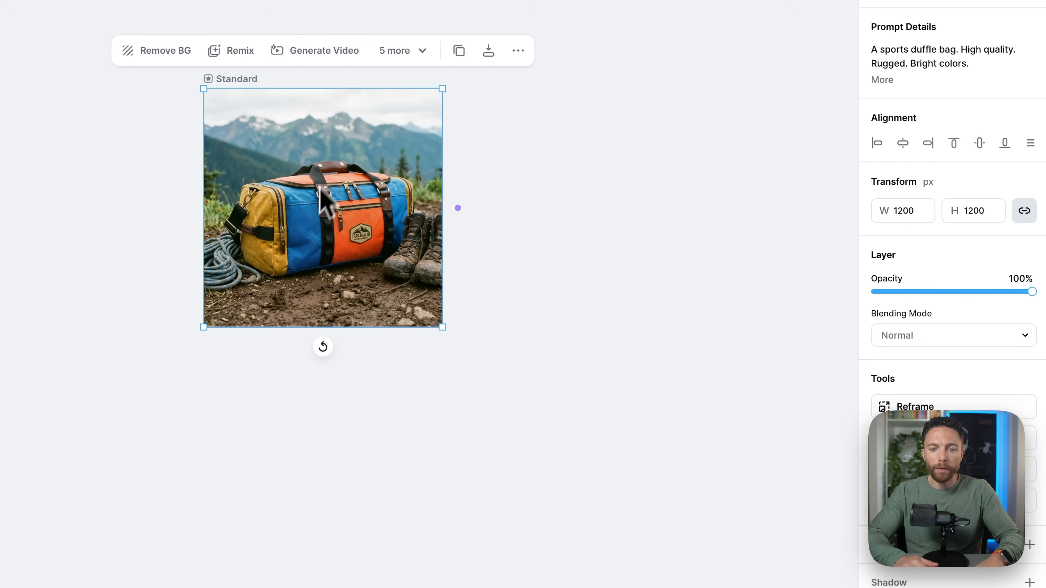
click(175, 167)
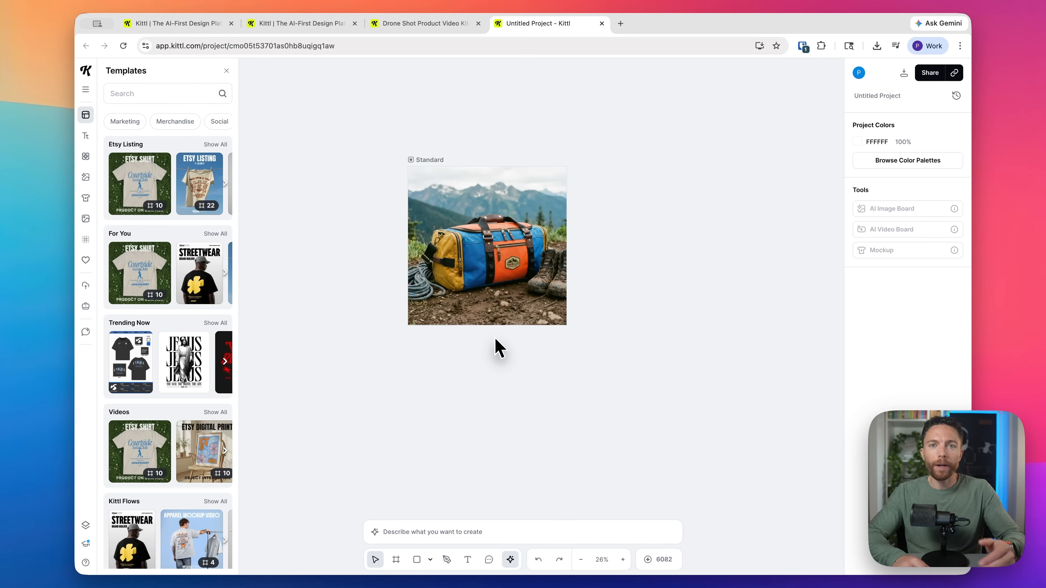
Remix the bag image with the prompt "The same exact image but without the bag. Nothing else is different.".
click(492, 276)
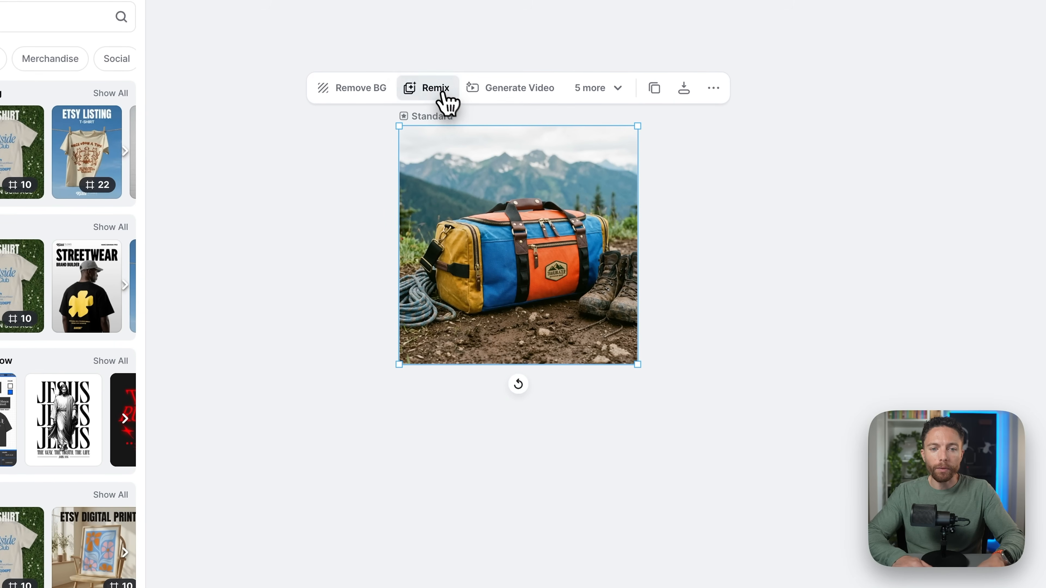
click(436, 88)
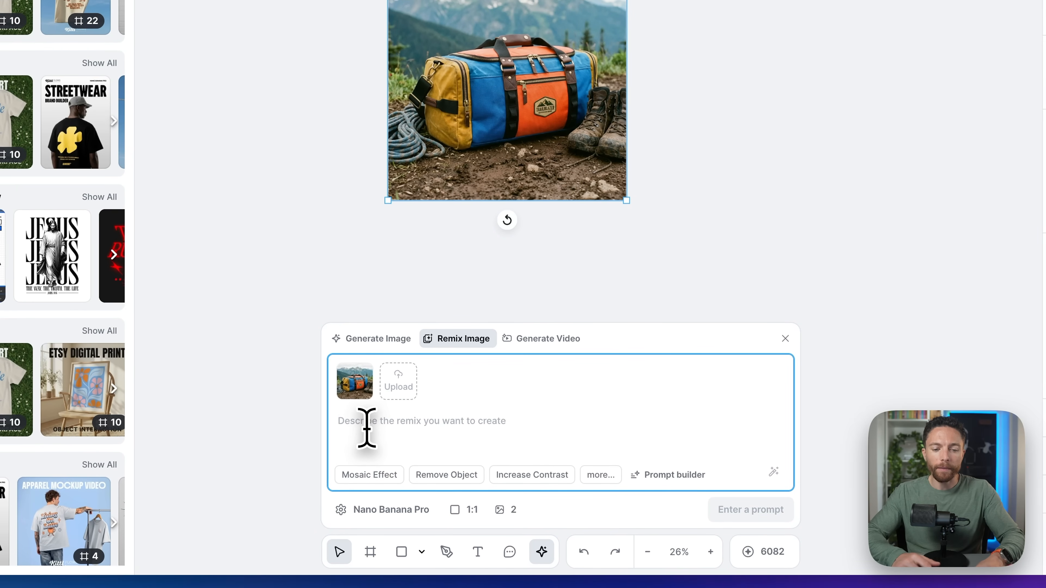
text(The same exact image but without the bag. Nothing else is different.)
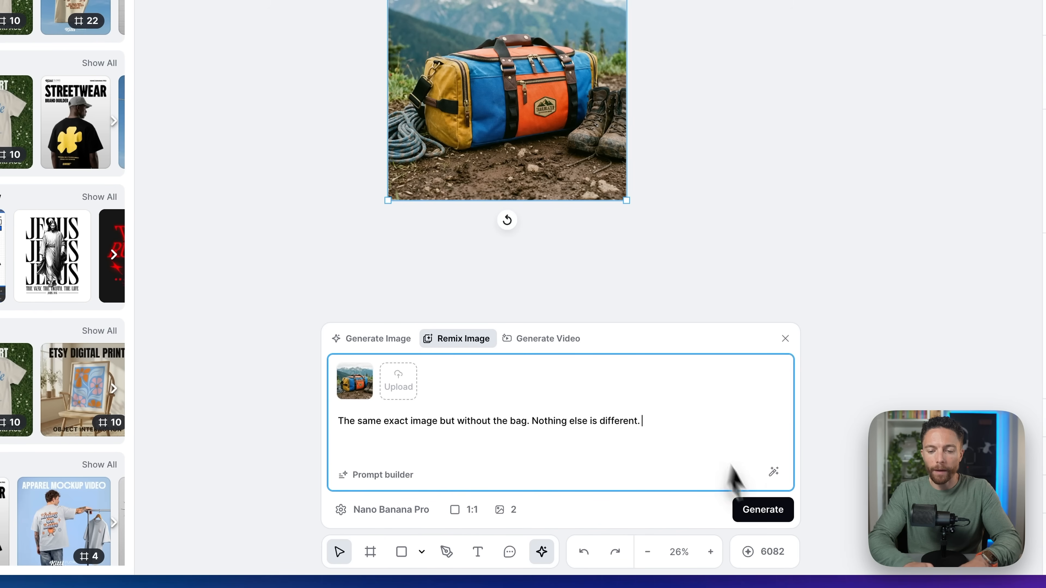
click(763, 511)
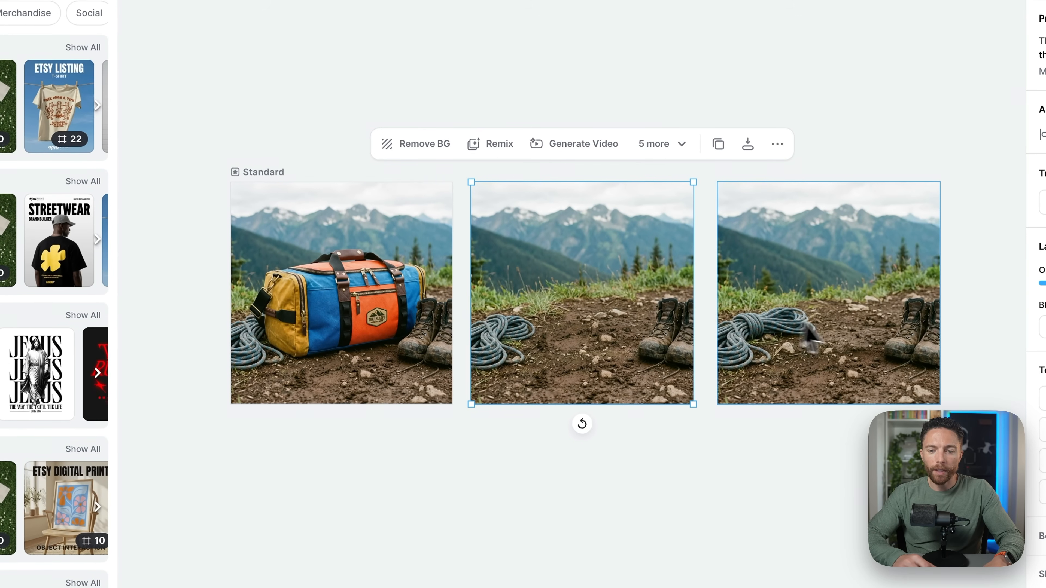
Delete the second bag-free variant and move the remaining one above the Standard artboard.
right_click(819, 315)
click(844, 408)
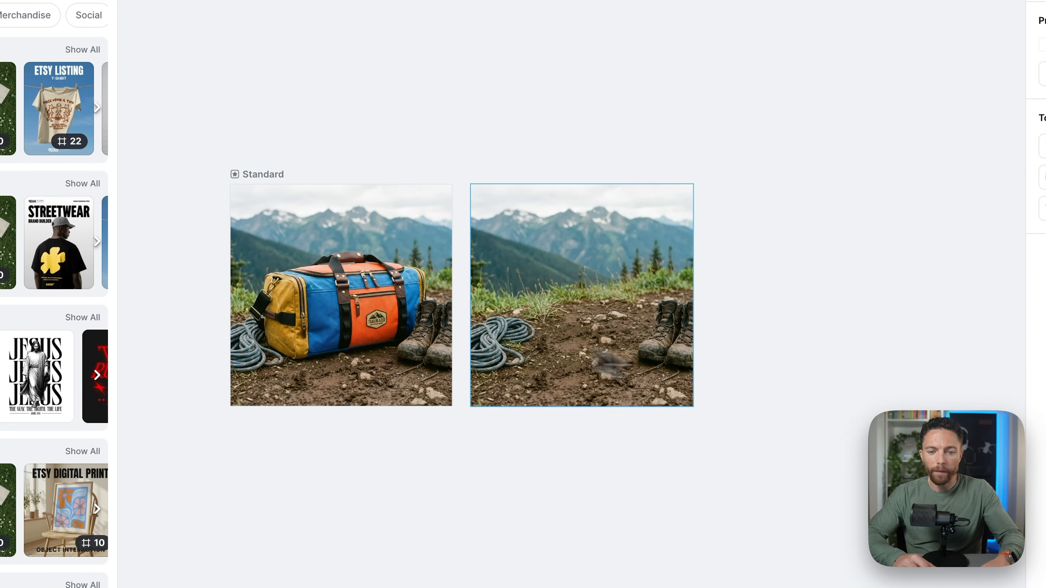
drag(678, 362, 495, 84)
Add a new artboard beside Standard and place the bag-free image on it so it fills the artboard.
right_click(528, 312)
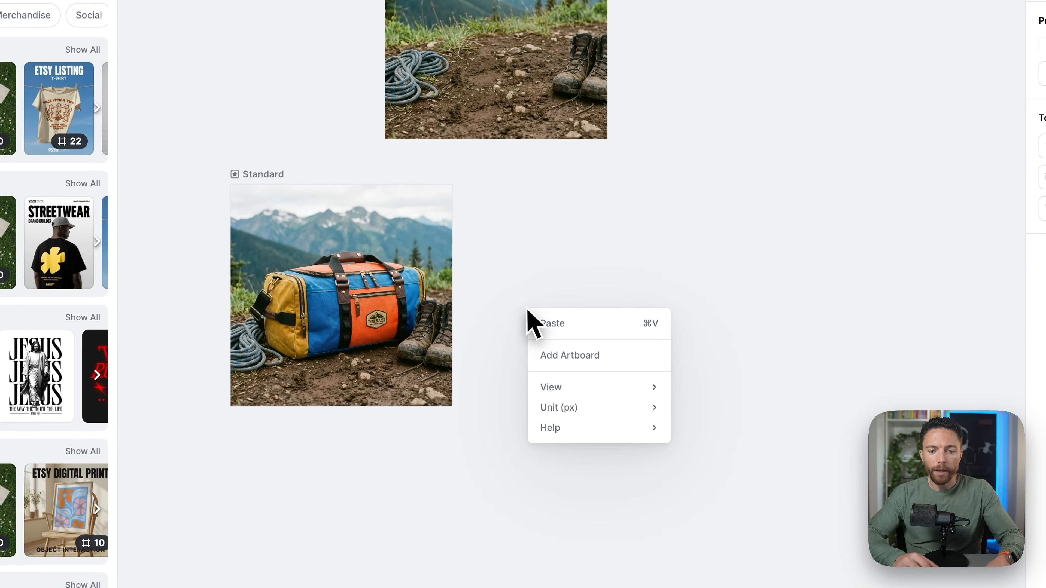
click(570, 355)
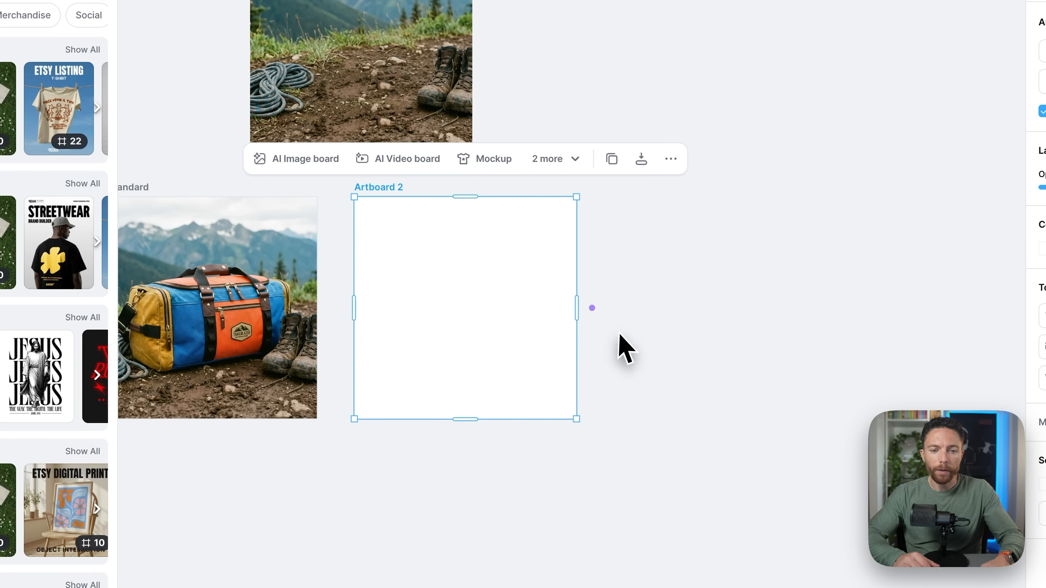
scroll(619, 334, left, 4)
drag(565, 50, 666, 313)
click(674, 412)
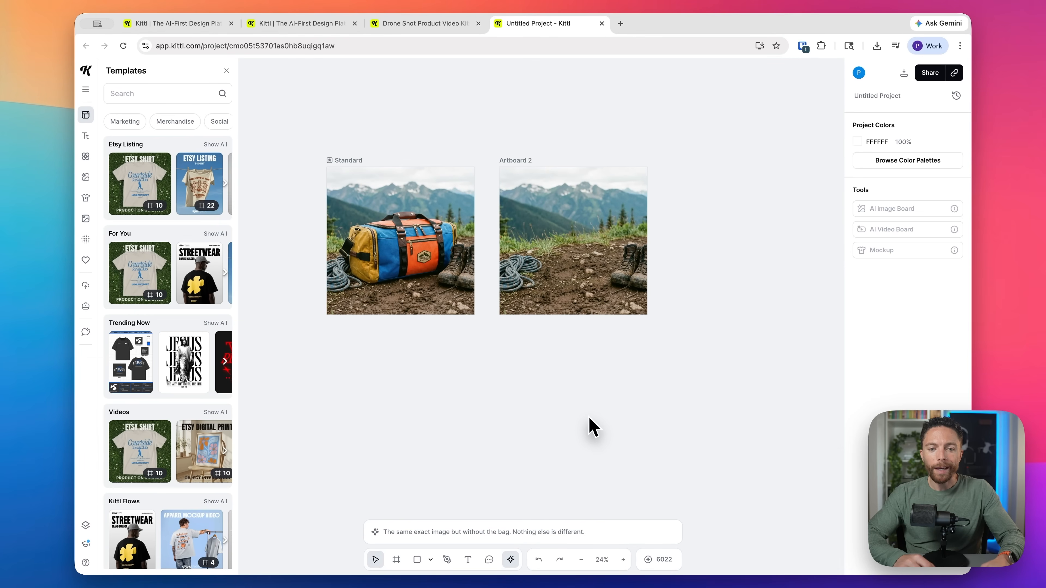
Move Artboard 2 directly below the Standard artboard, aligned with its left edge.
drag(518, 163, 350, 350)
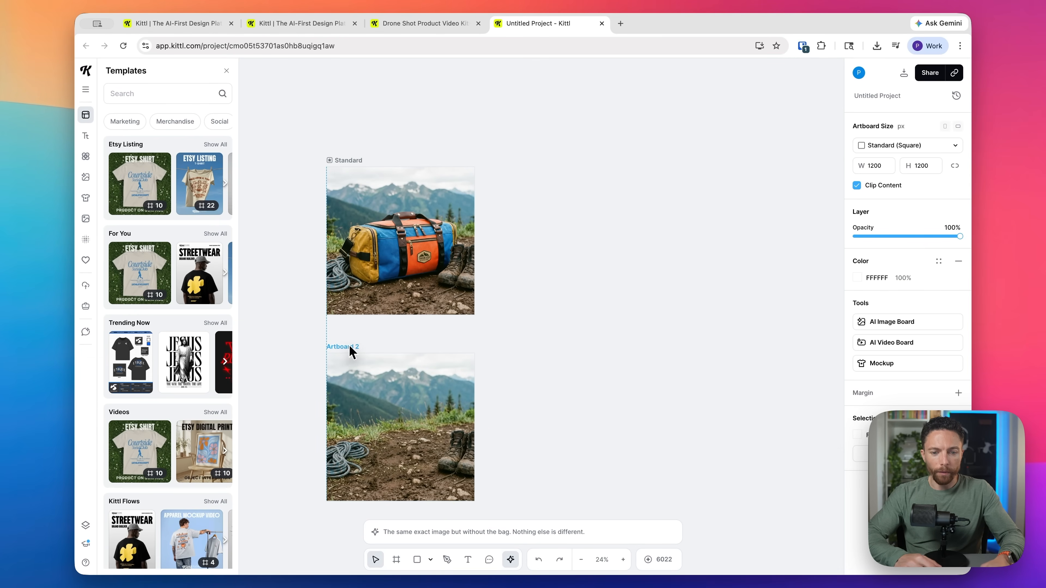
click(547, 238)
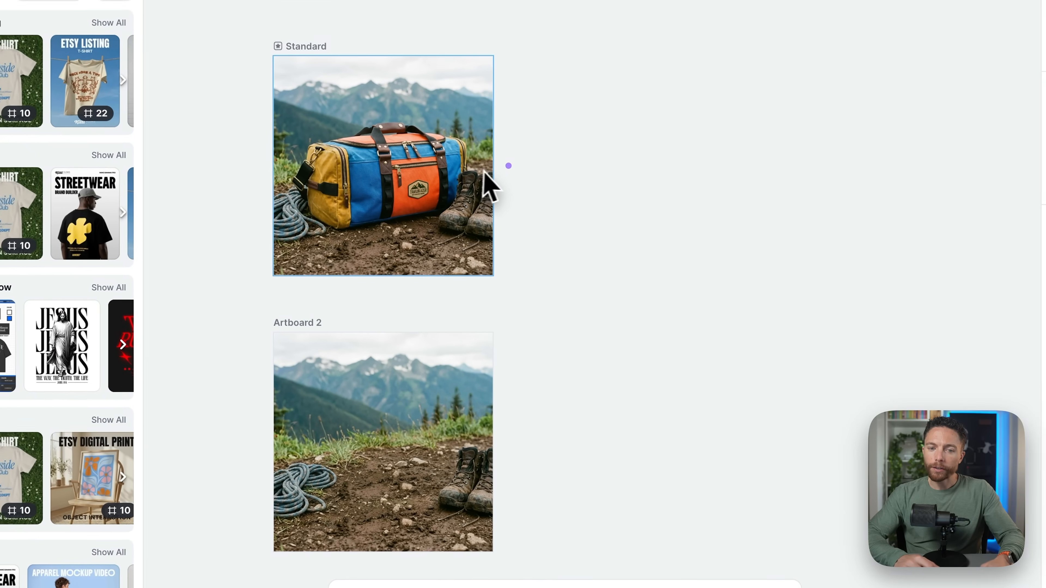
Add an AI Video board connected to the Standard artboard.
click(509, 164)
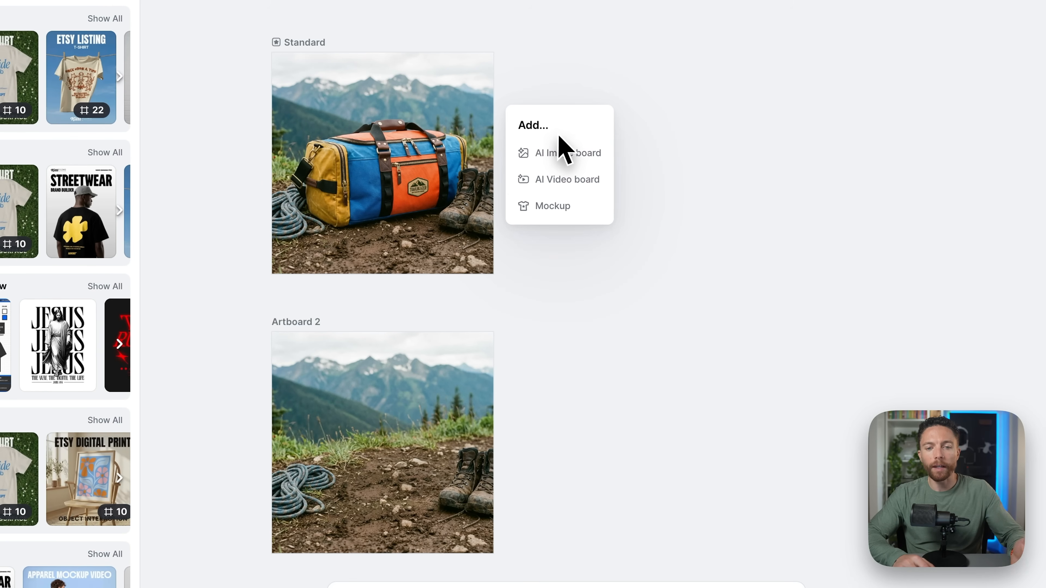
click(586, 159)
click(509, 163)
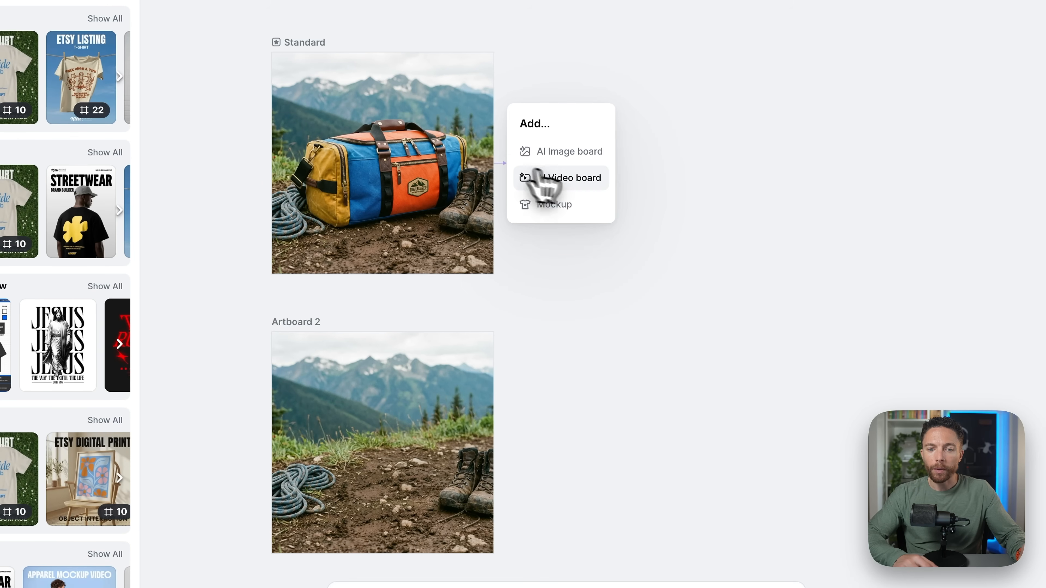
click(572, 180)
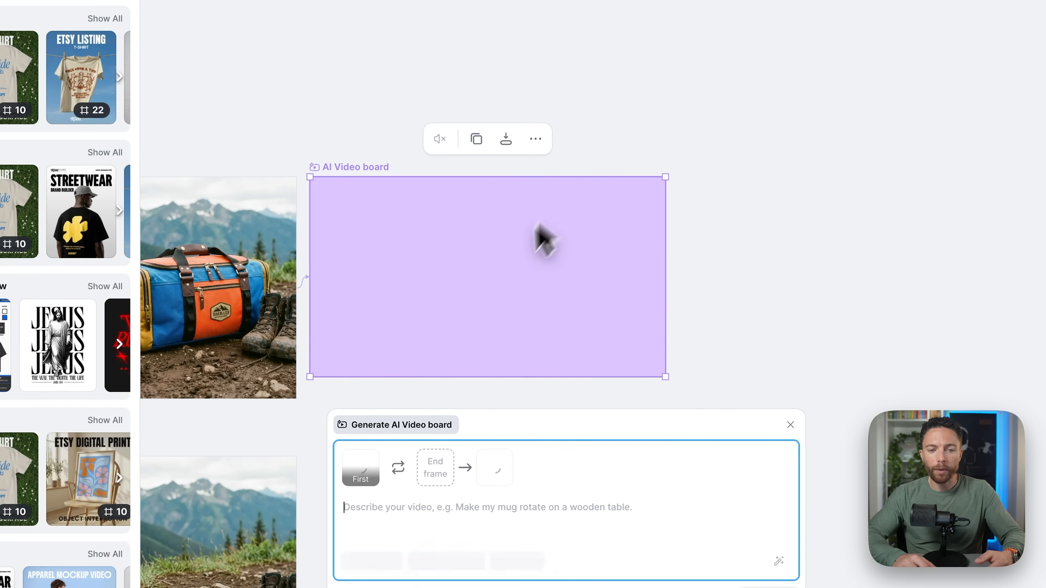
Move the AI Video board farther away from the artboards and connect Artboard 2 to it as the end frame.
drag(669, 349, 692, 394)
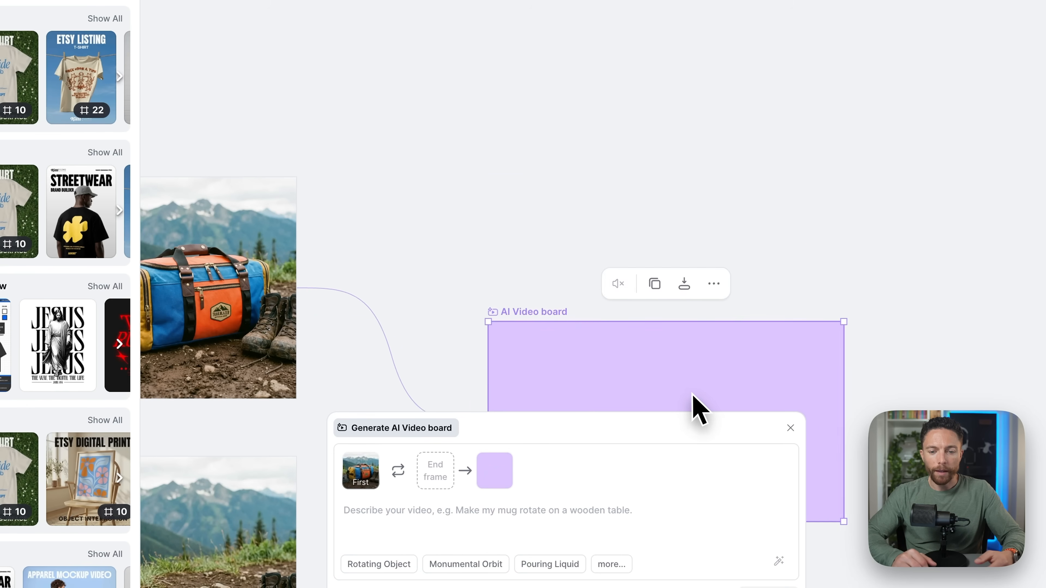
scroll(692, 395, down, 6)
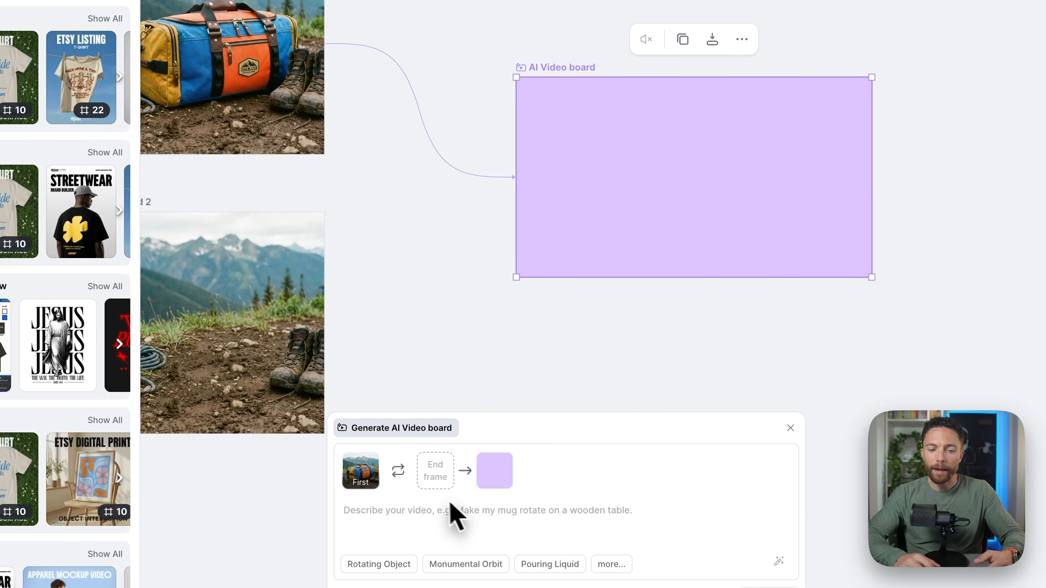
mouse_move(360, 477)
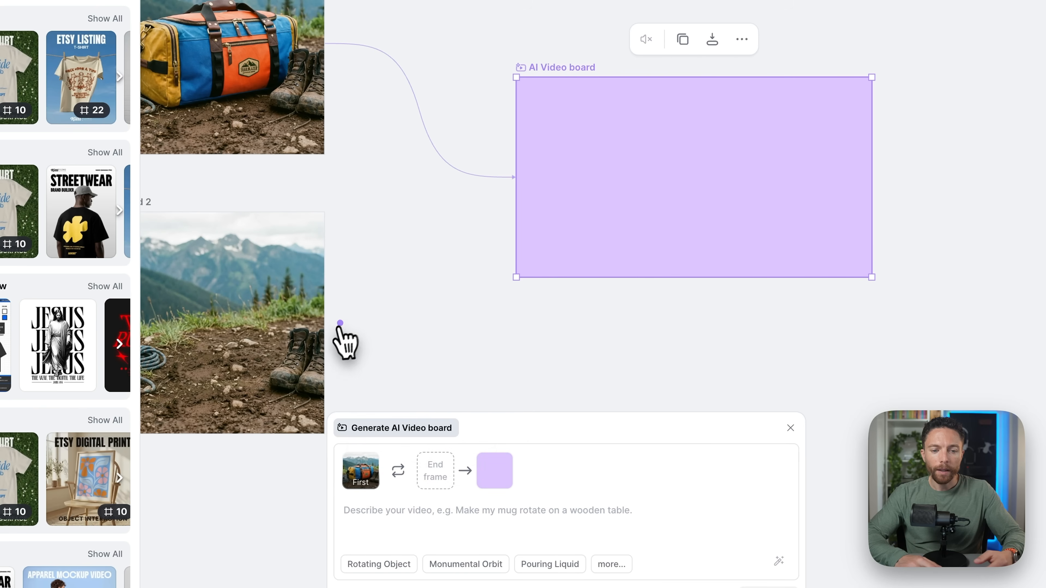
drag(340, 325, 343, 326)
drag(393, 293, 521, 189)
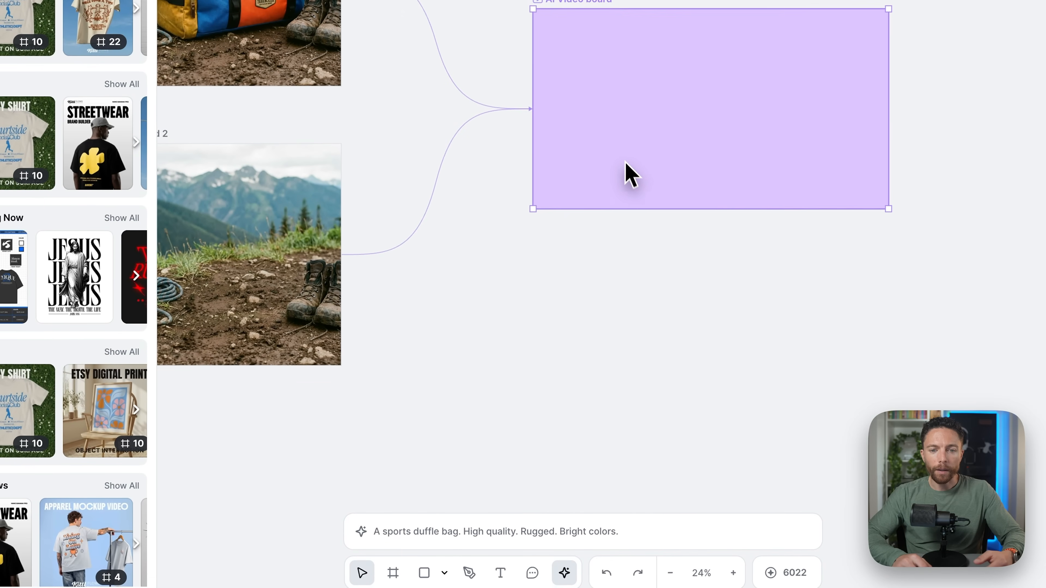
Prompt the video: a man, only legs visible, in jeans and worn-in hiking boots, walks into frame, reaches down, grabs the bag and walks out with it.
click(541, 531)
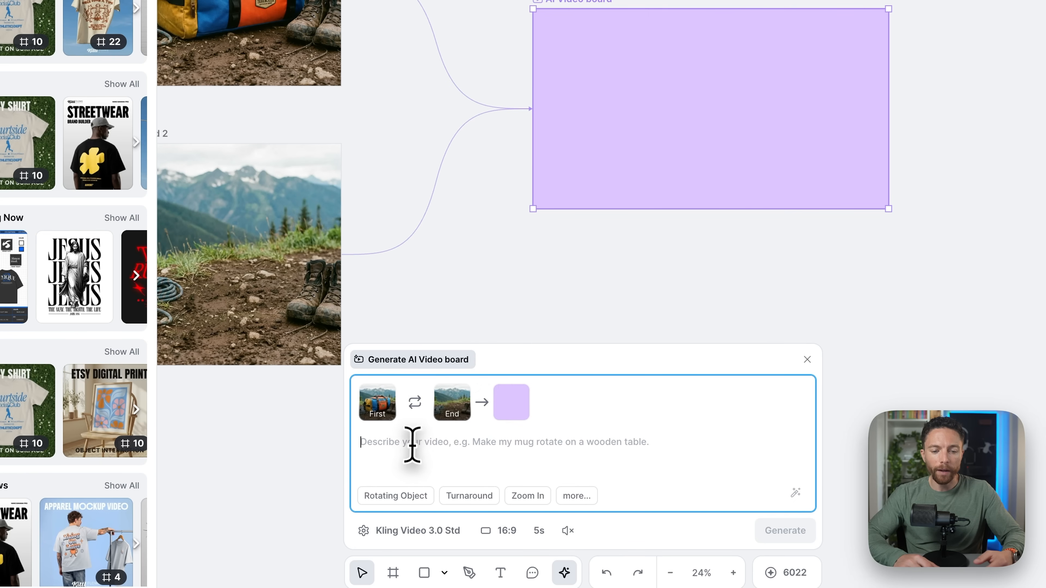
scroll(455, 256, left, 2)
scroll(455, 256, up, 1)
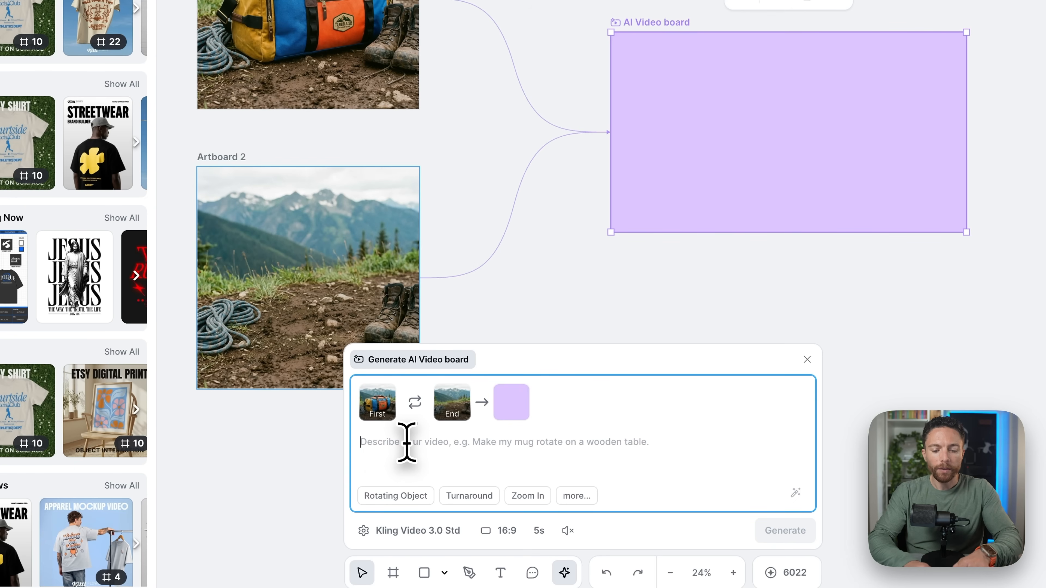
text(A man walks into frame. You can only see his legs. He reaches down then grabs the bag and then walks out of frame with it. He's wearing jeans and worn-in hiking boots.)
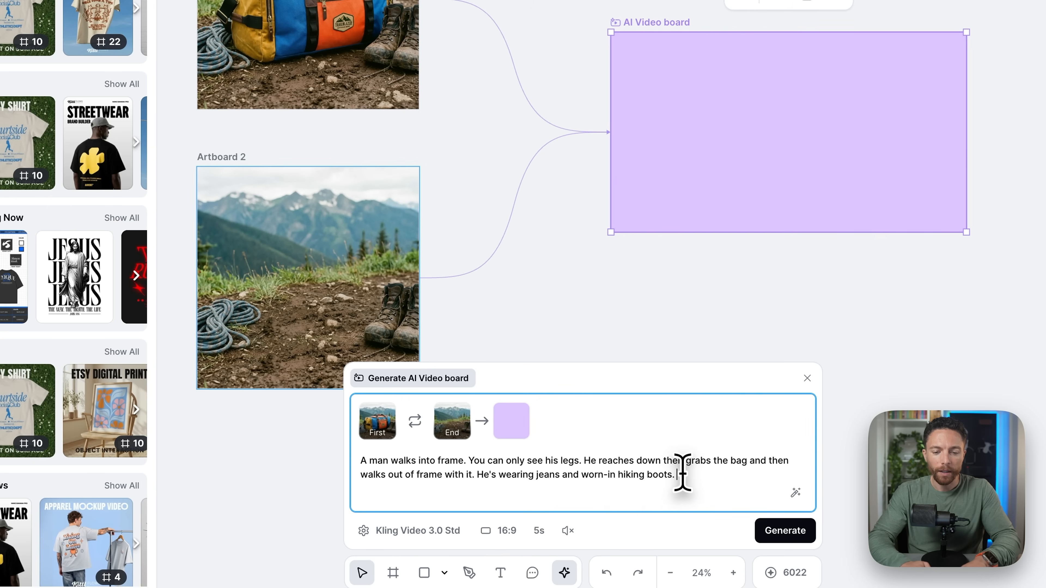
Compare the available video models and choose Kling Video 3.0 Std.
click(430, 531)
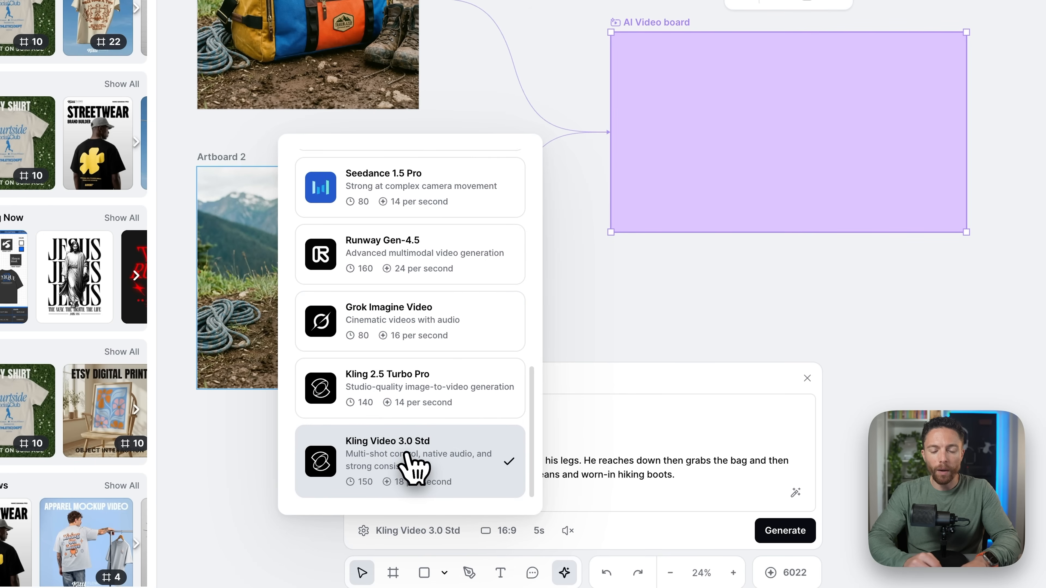
scroll(455, 368, up, 10)
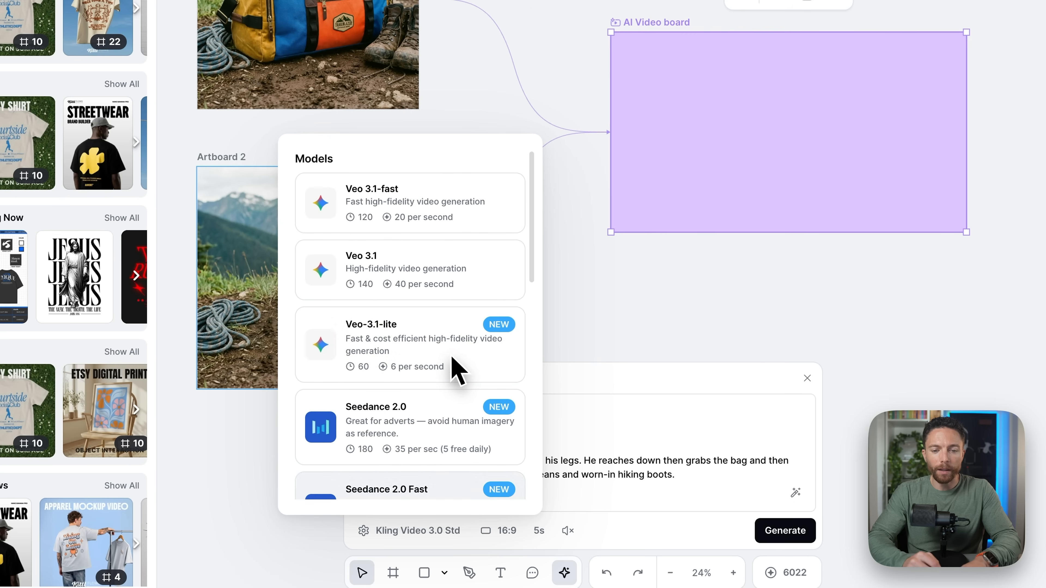
scroll(456, 368, down, 10)
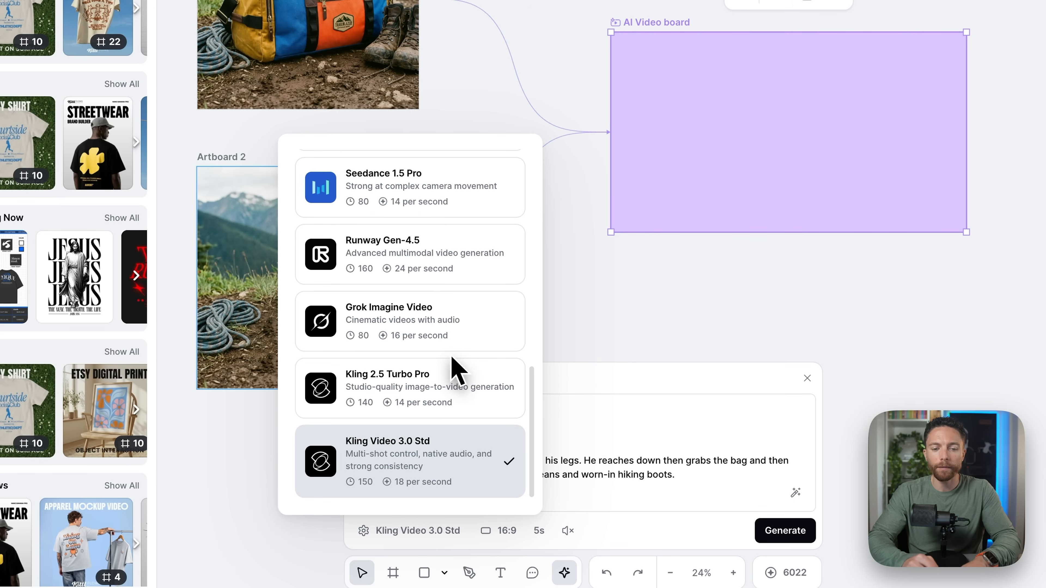
scroll(457, 371, up, 10)
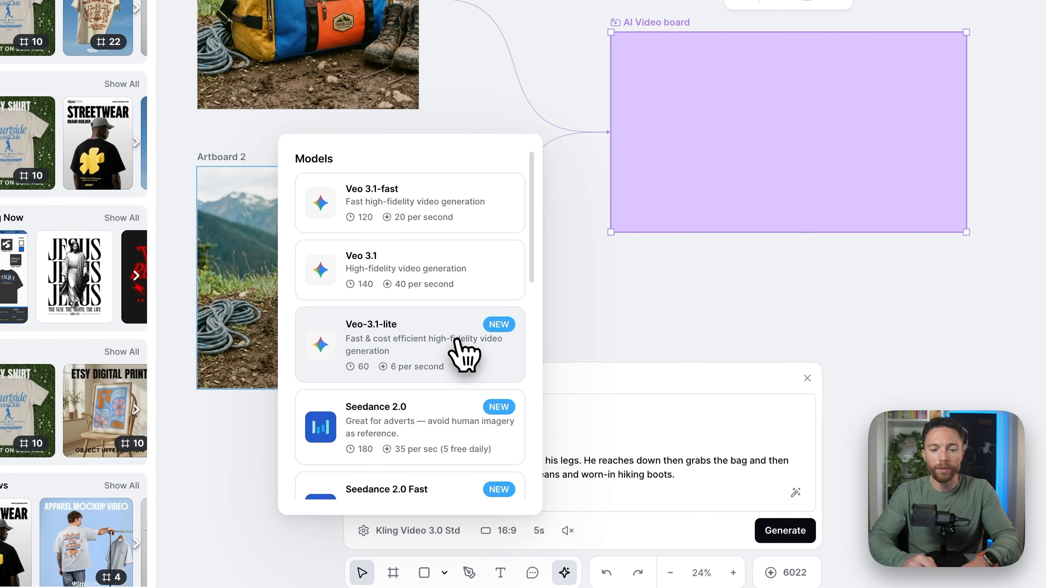
scroll(457, 342, down, 10)
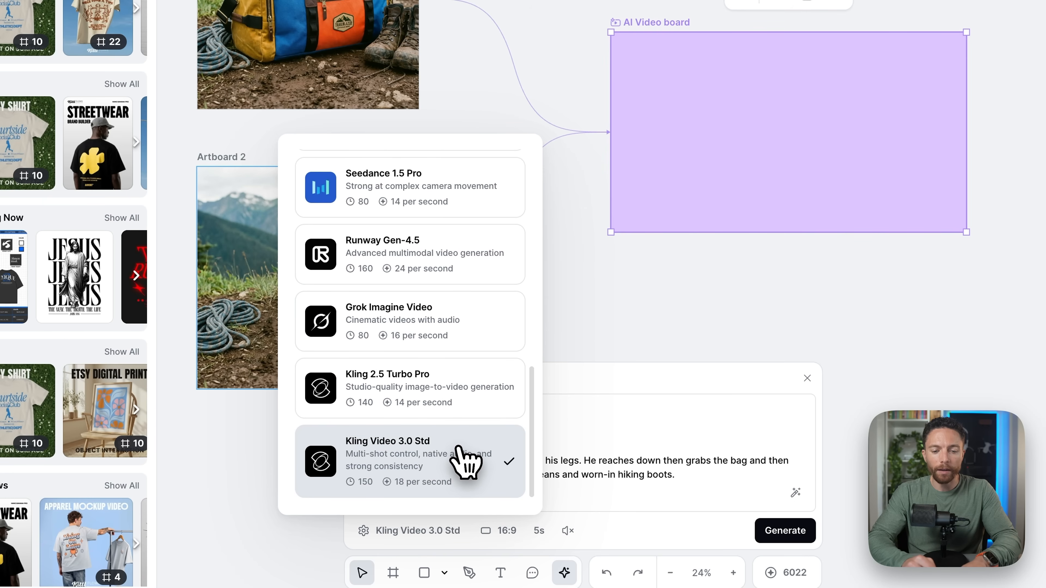
click(461, 461)
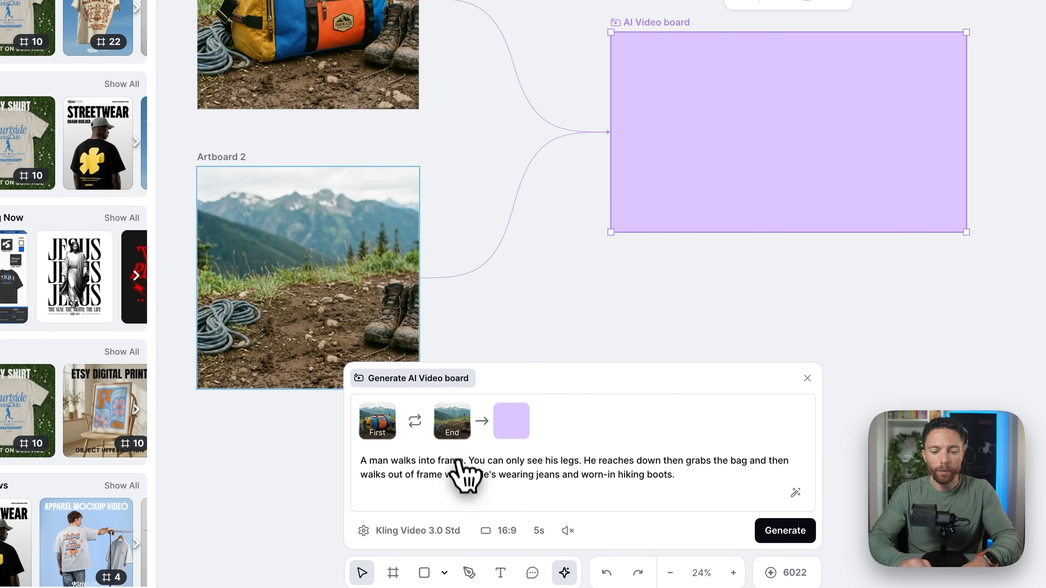
Set the video to a 1:1 aspect ratio, 8 seconds long and with audio, and generate it.
click(508, 531)
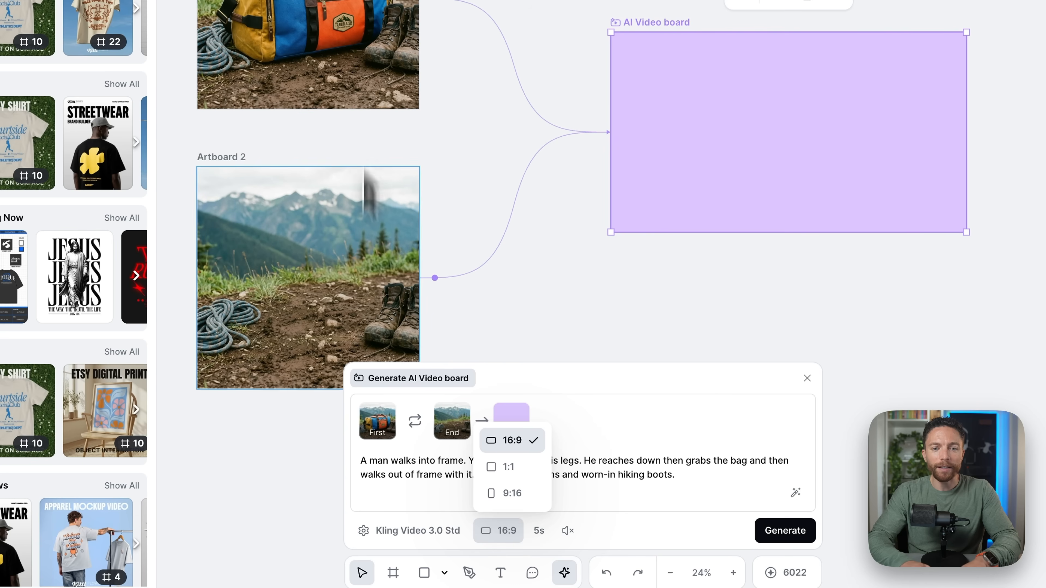
click(513, 466)
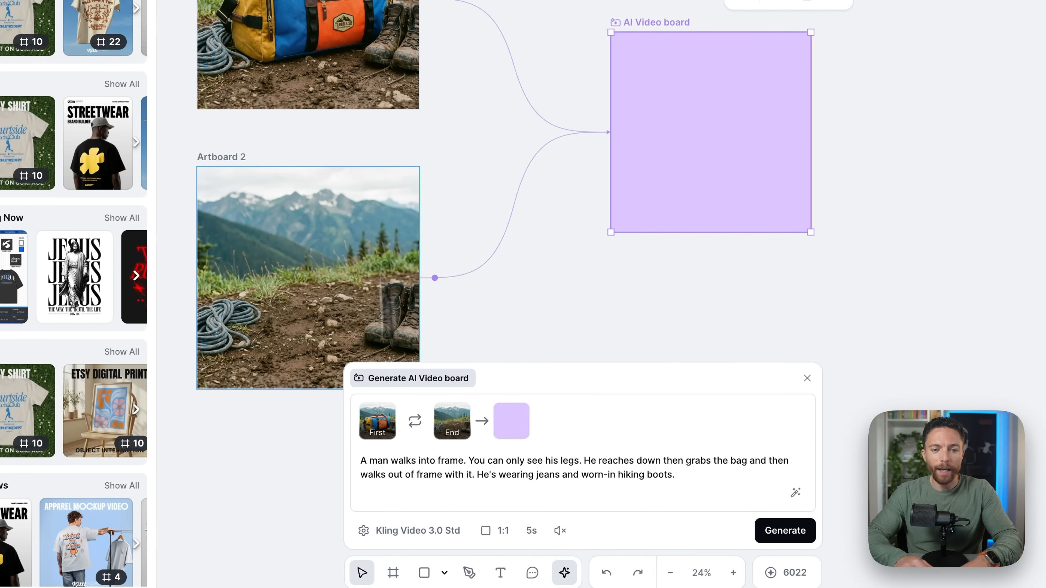
click(531, 532)
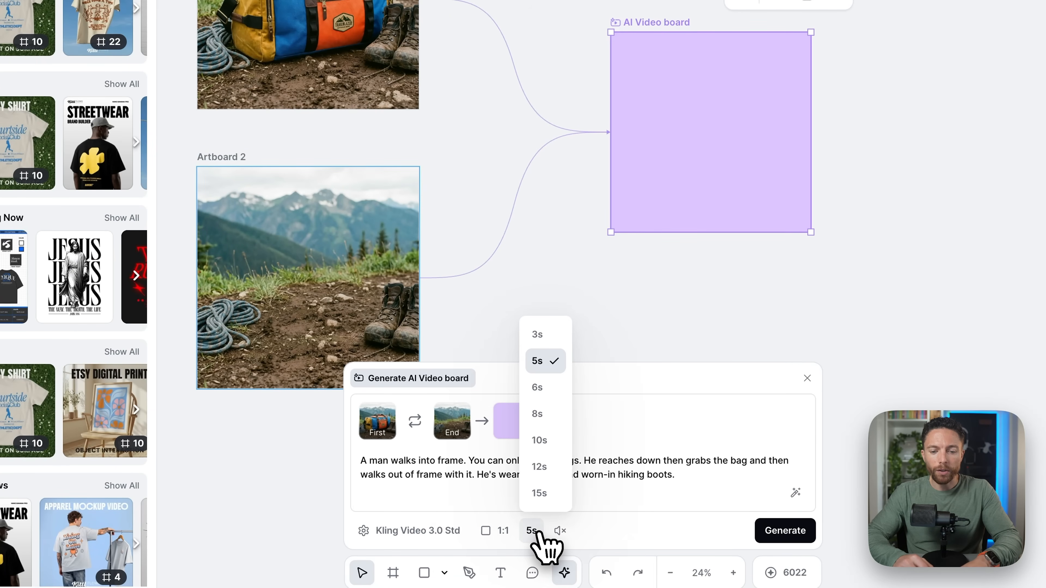
click(553, 413)
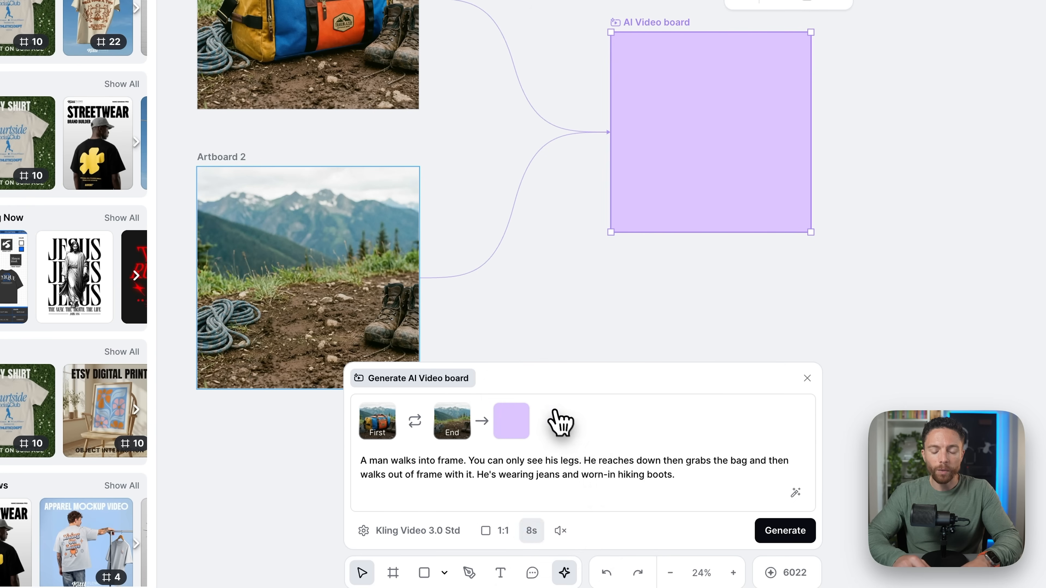
click(560, 531)
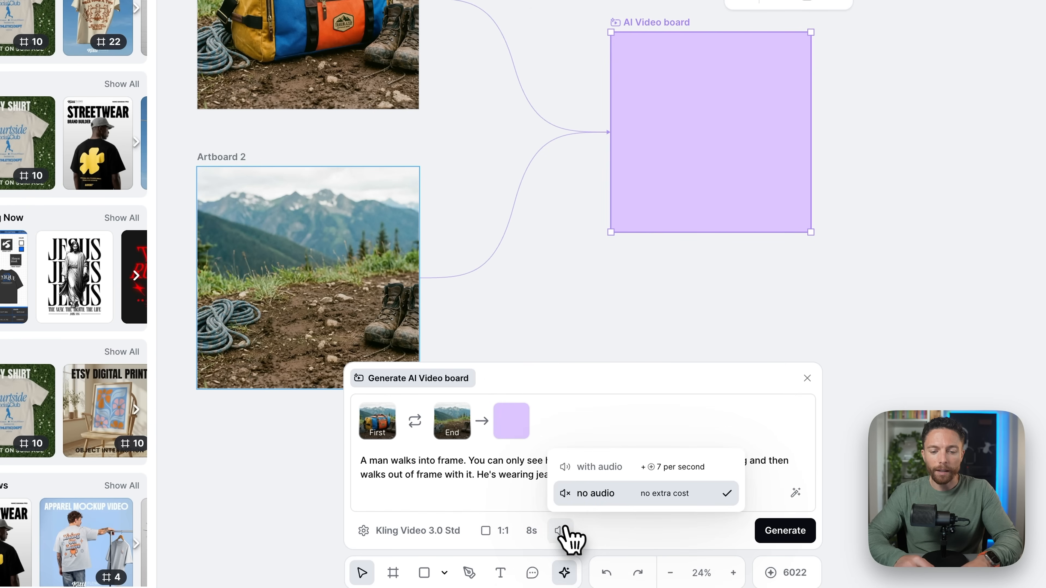
click(657, 468)
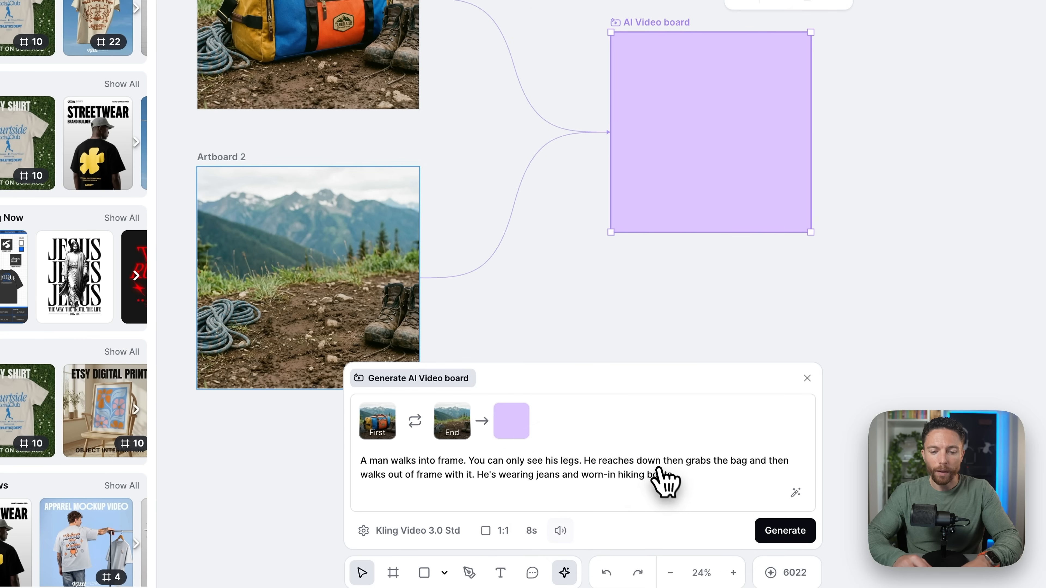
click(780, 529)
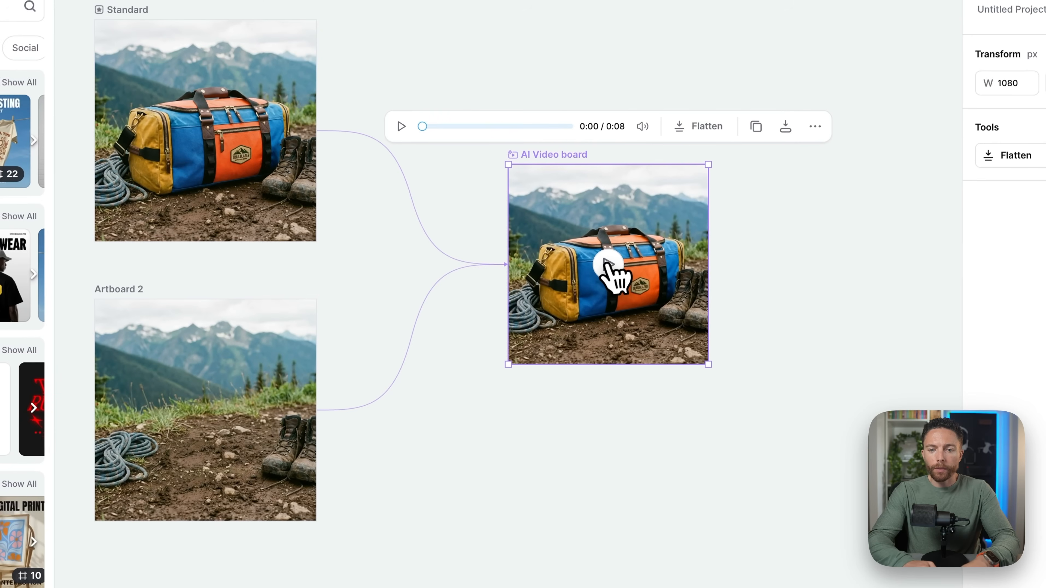
Play the generated video to review it, pause it and deselect the board.
click(605, 269)
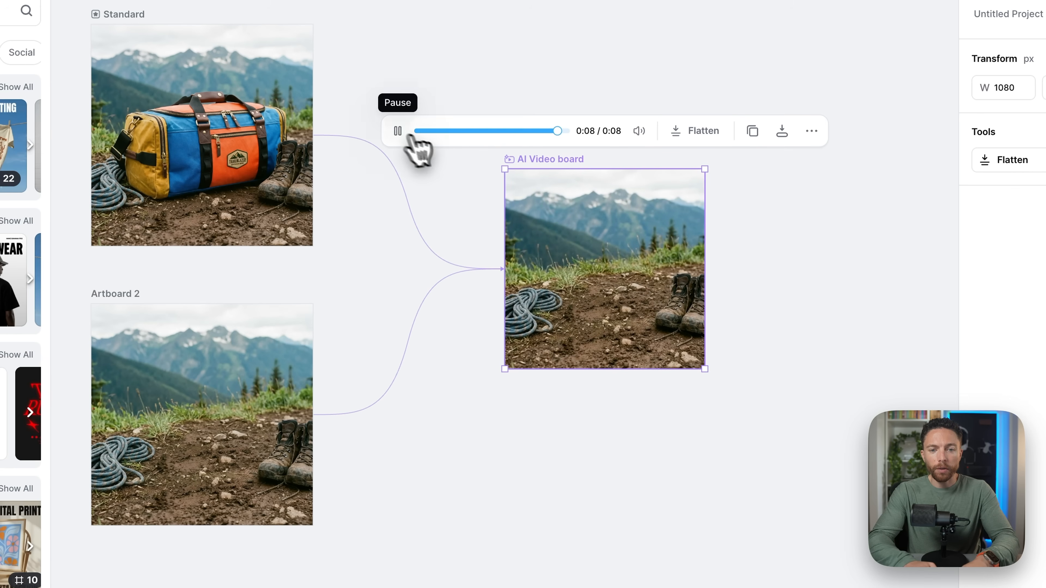
click(397, 131)
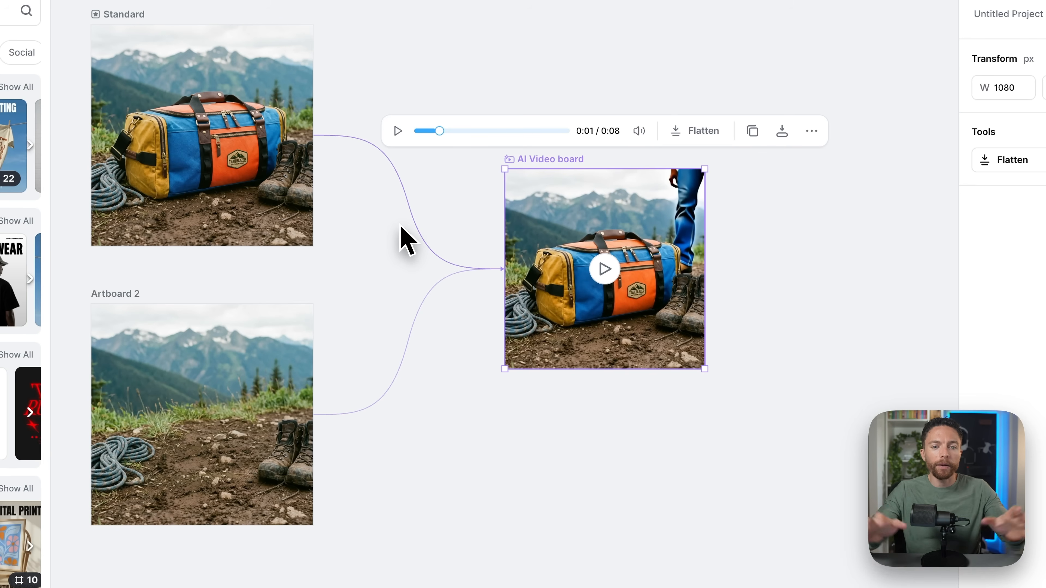
click(455, 210)
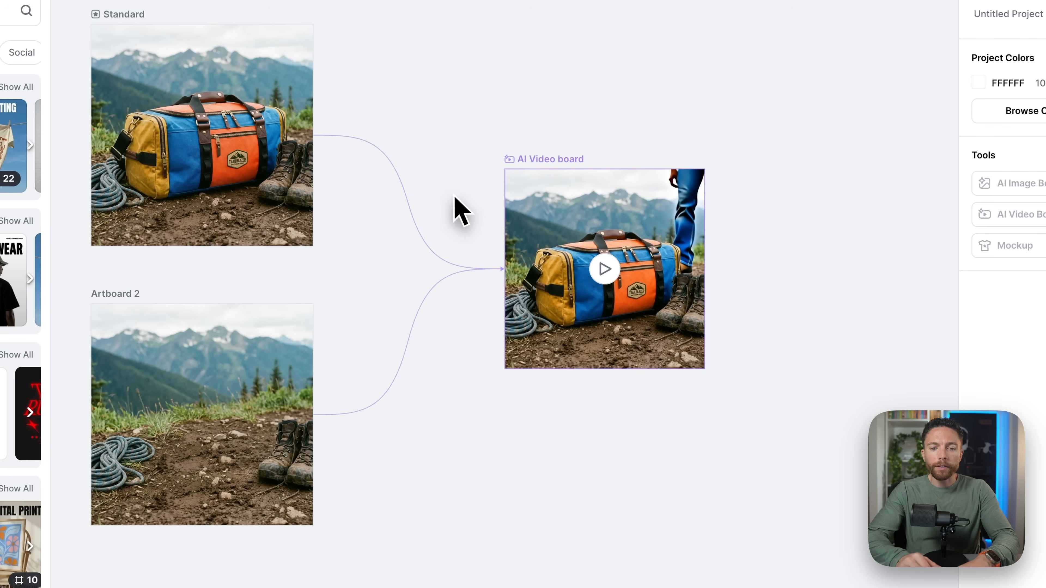
Add an AI Image board connected to the Standard artboard.
scroll(457, 210, up, 6)
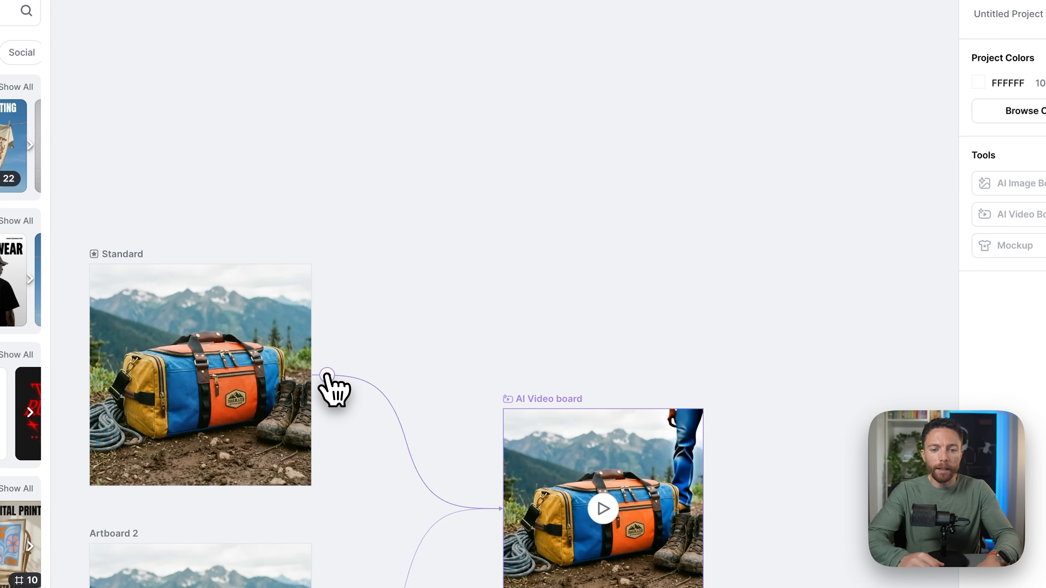
click(326, 375)
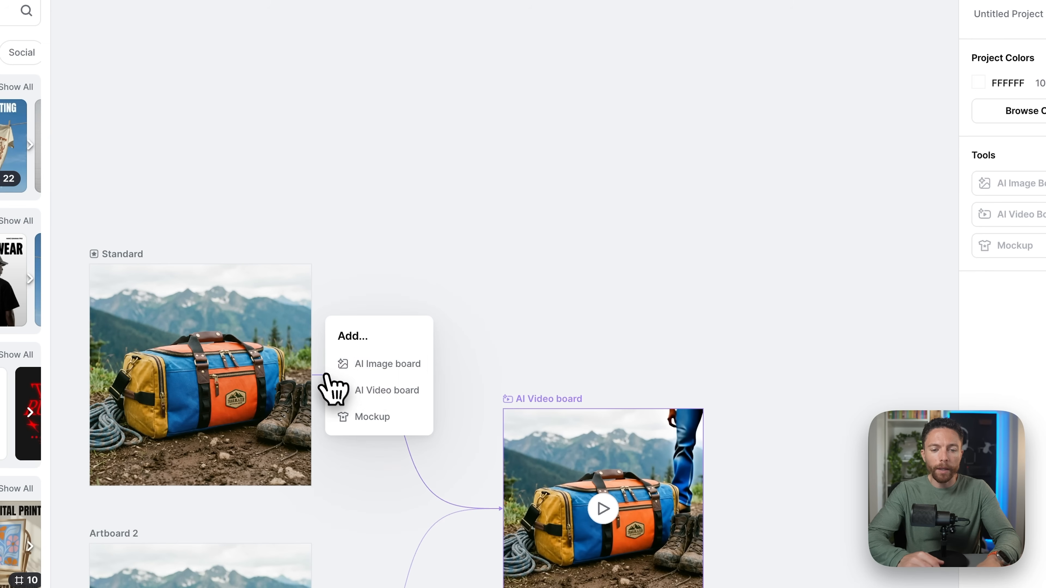
click(390, 367)
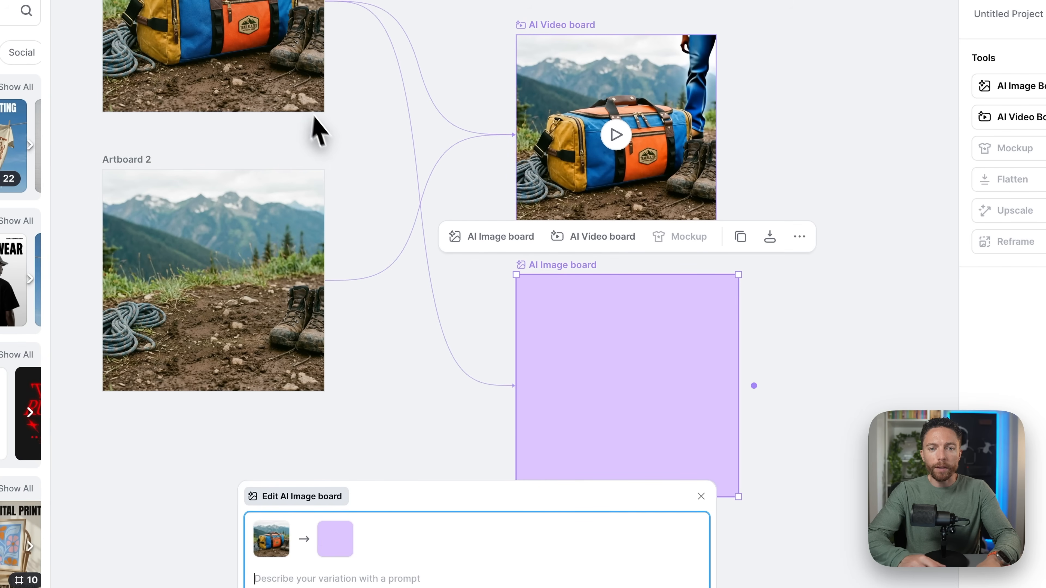
Generate the AI Image board with Nano Banana 2 from the prompt "This duffle bag, cleaned up. Product shot. White blank background".
scroll(361, 124, up, 1)
scroll(360, 124, left, 1)
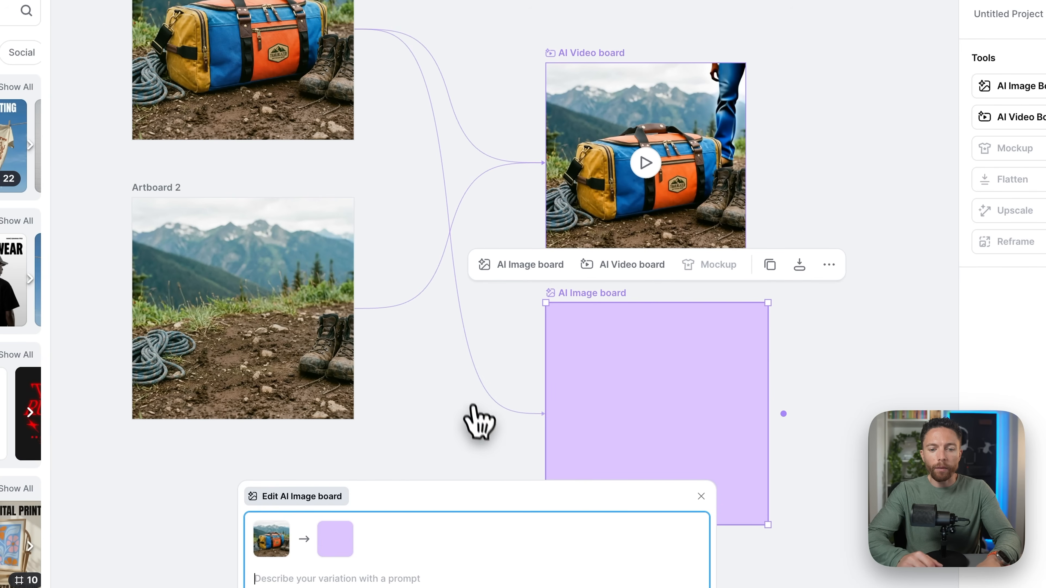
scroll(475, 407, down, 1)
scroll(474, 407, right, 1)
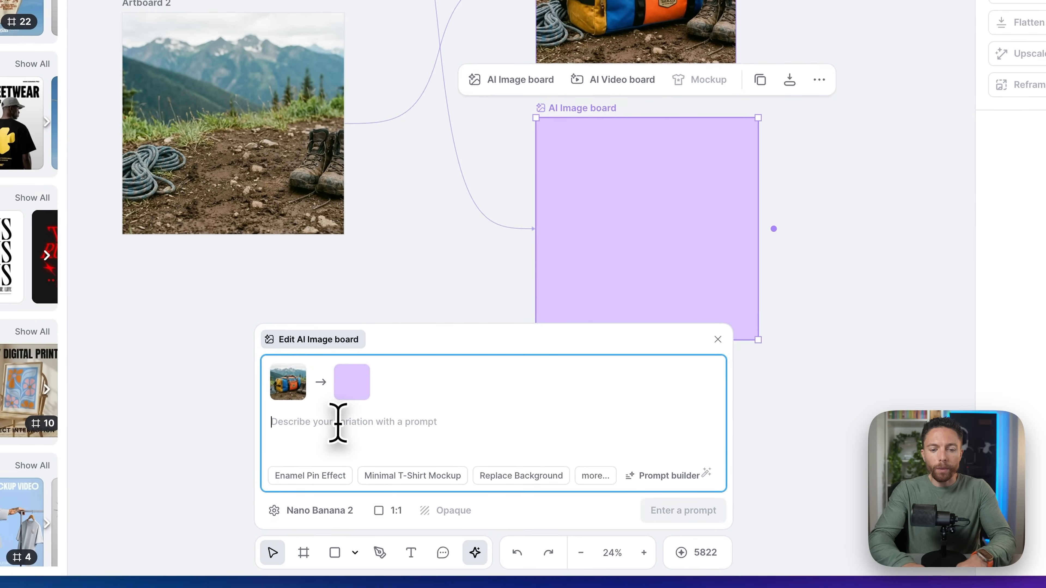
text(This duffle bag, cleaned up. Product shot.  White blank background)
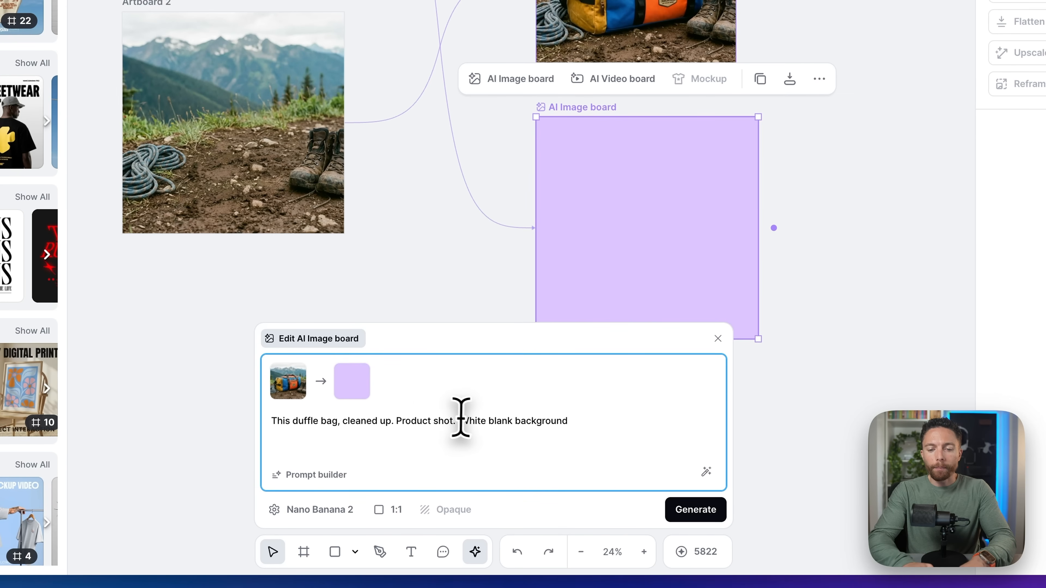
click(350, 510)
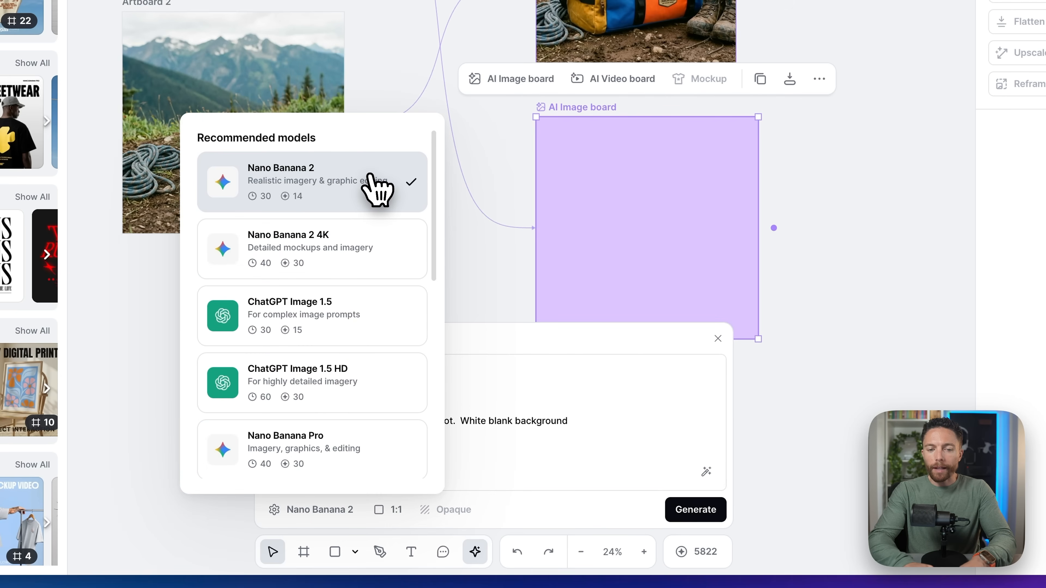
click(370, 183)
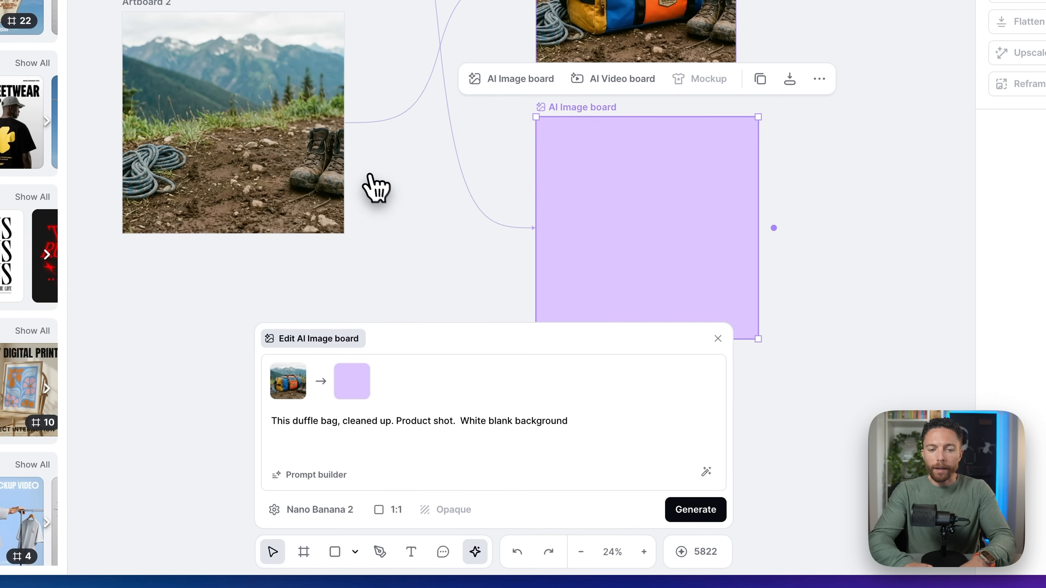
click(716, 513)
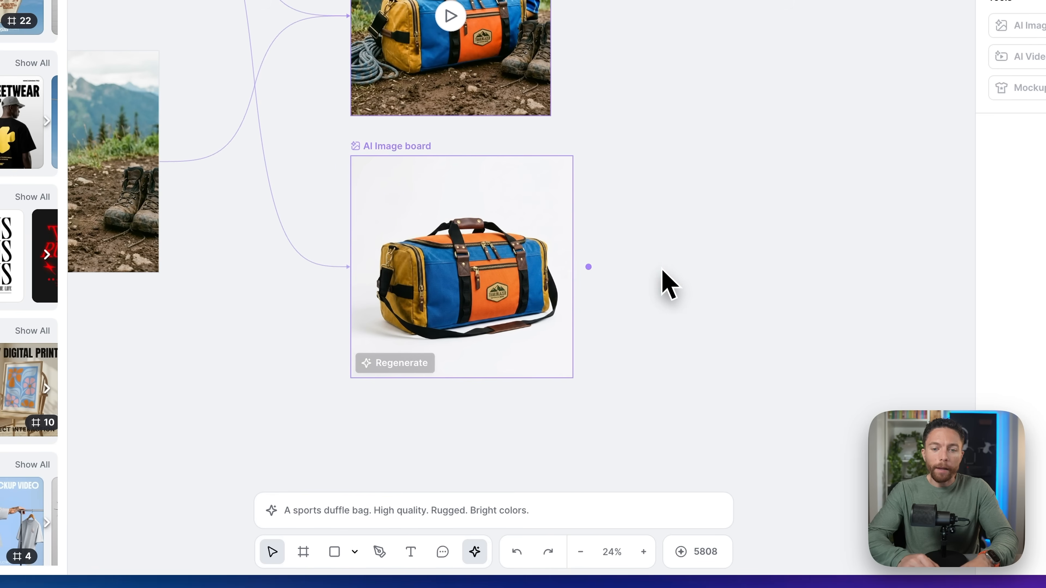
Add an AI Video board that uses the white-background product shot as its first frame and start its prompt.
click(588, 267)
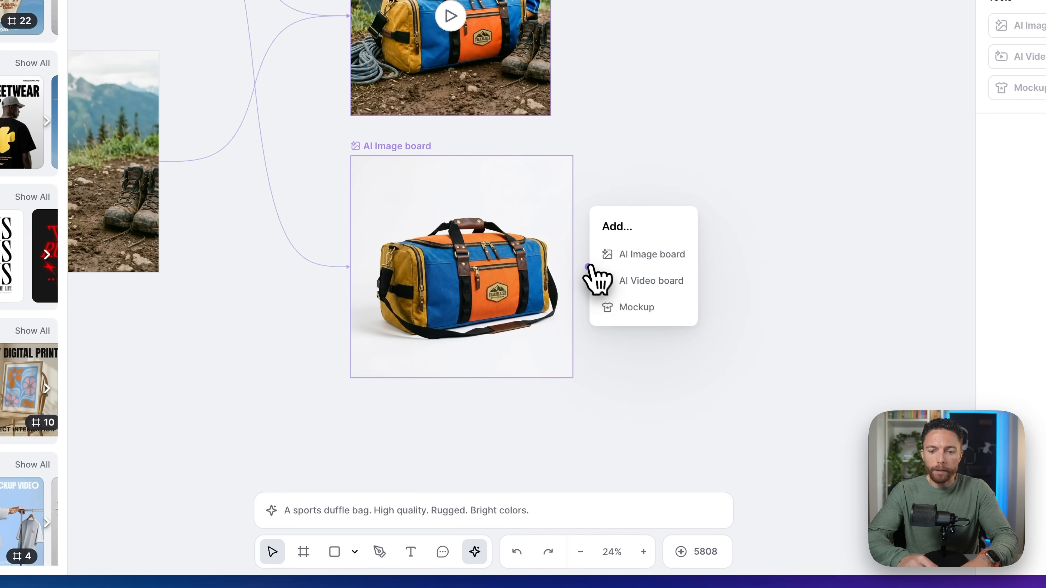
click(641, 281)
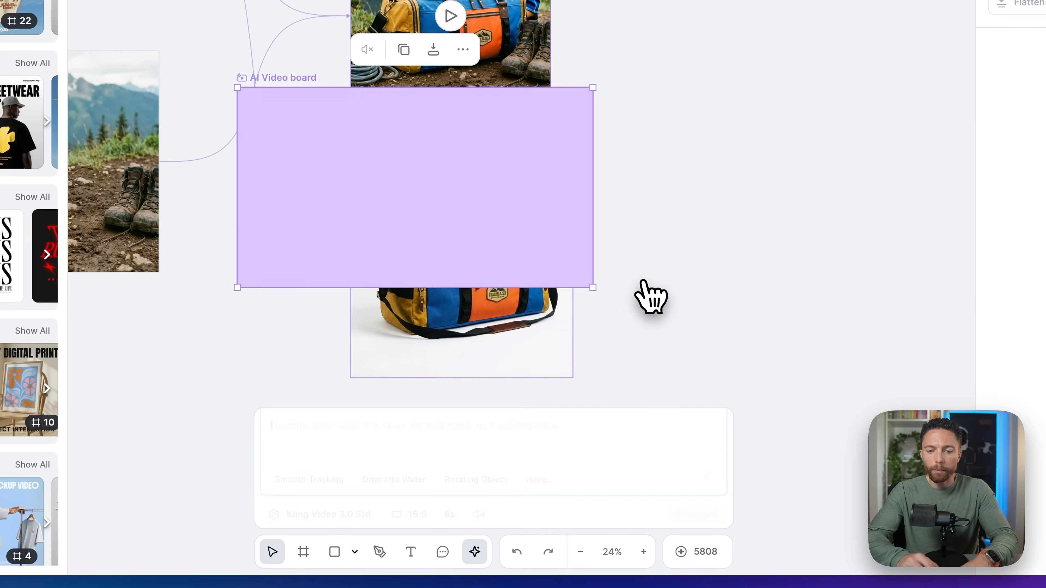
click(333, 428)
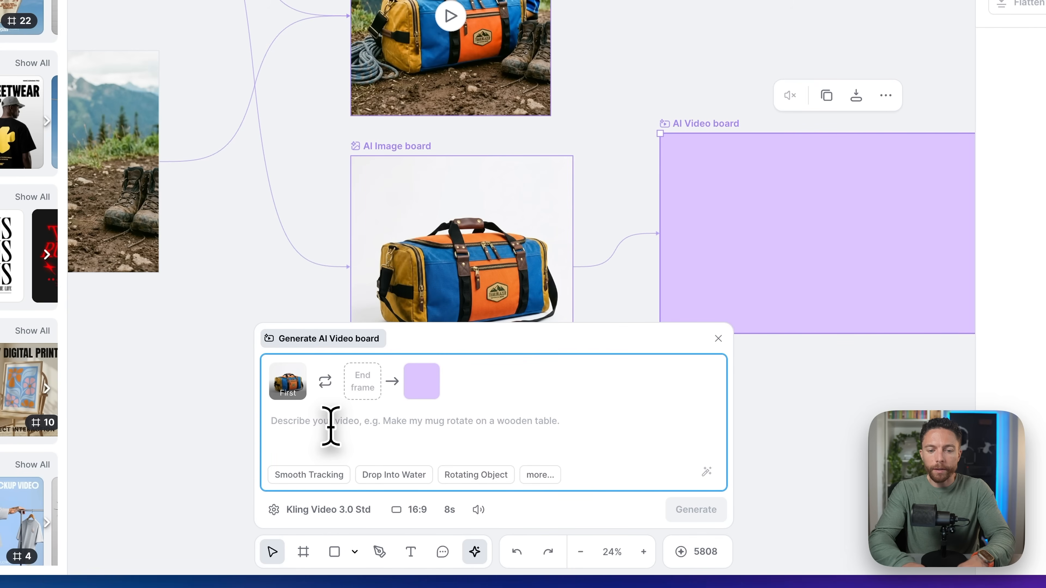
Generate a muted 1:1 video from "The camera spins slowly around the duffle bag with the lens fixed on the bag, showing it from every angle.".
text(The camera spins slowly around the duffle bag with the lens fixed on the bag, showing it from every angle.)
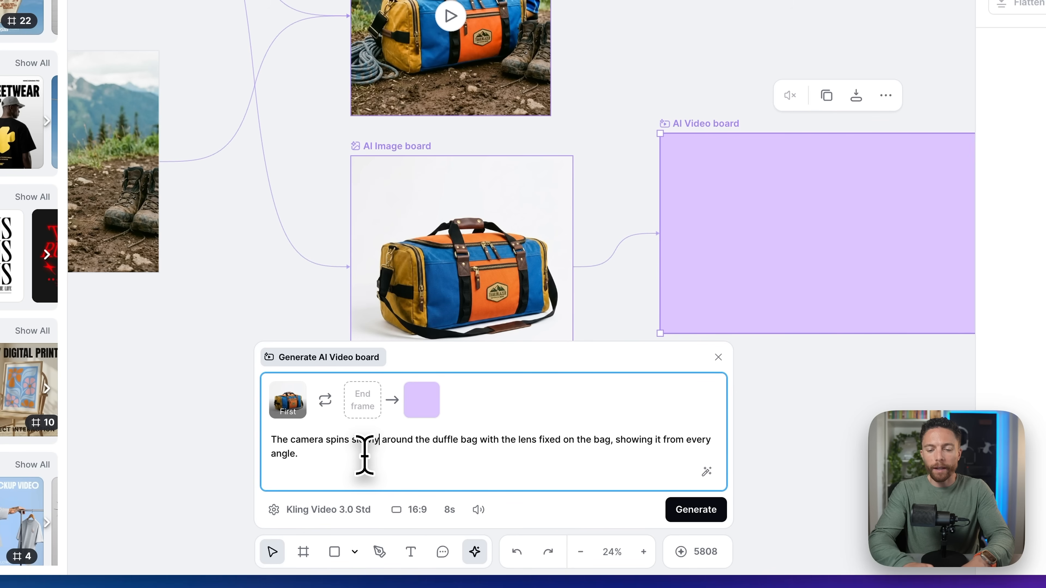
click(412, 510)
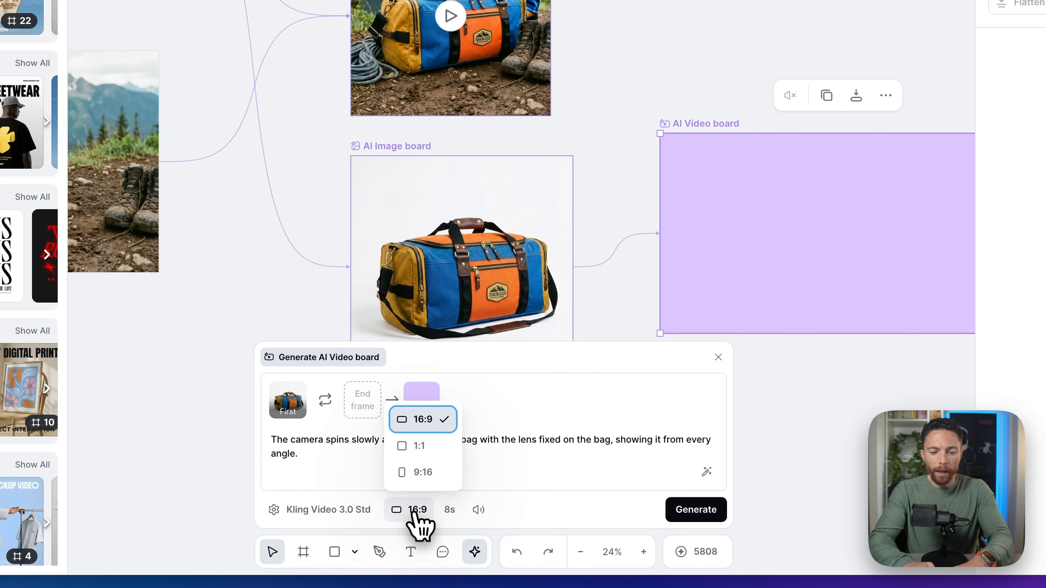
click(420, 449)
click(472, 478)
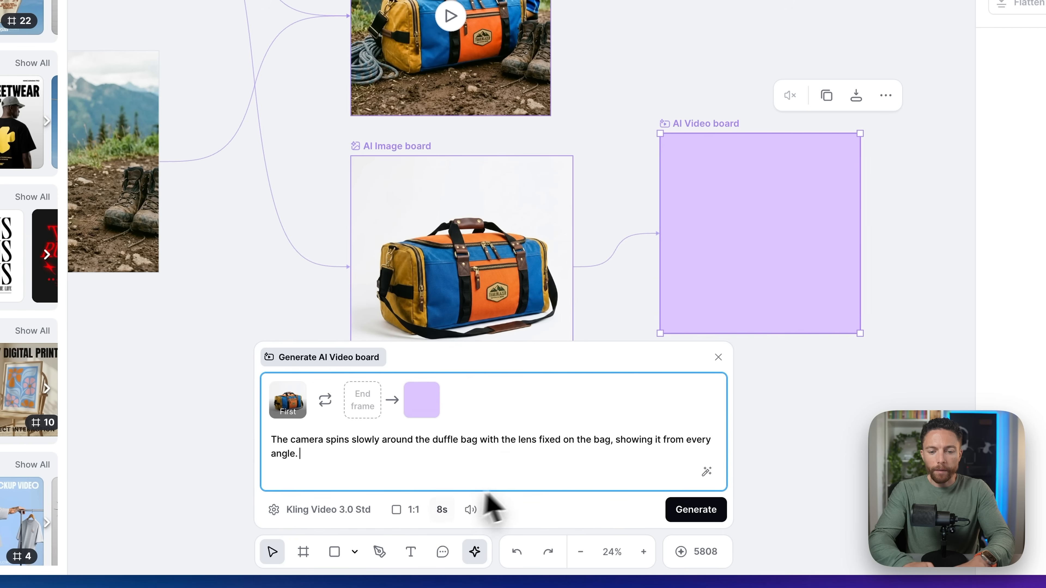
click(473, 509)
click(494, 473)
click(698, 513)
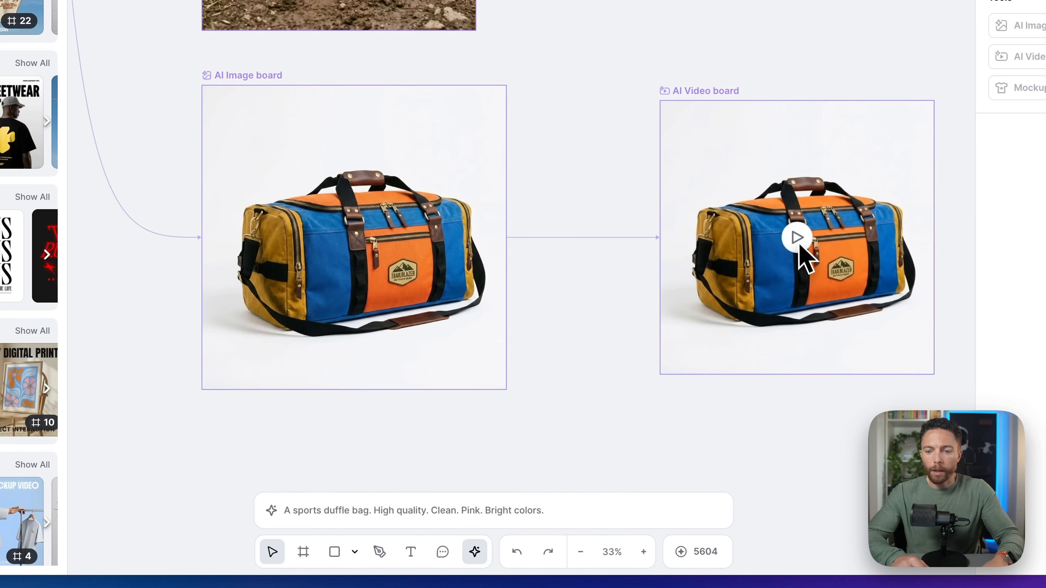
Play the generated white-background duffle bag video to review the camera spin, and pause it.
click(799, 245)
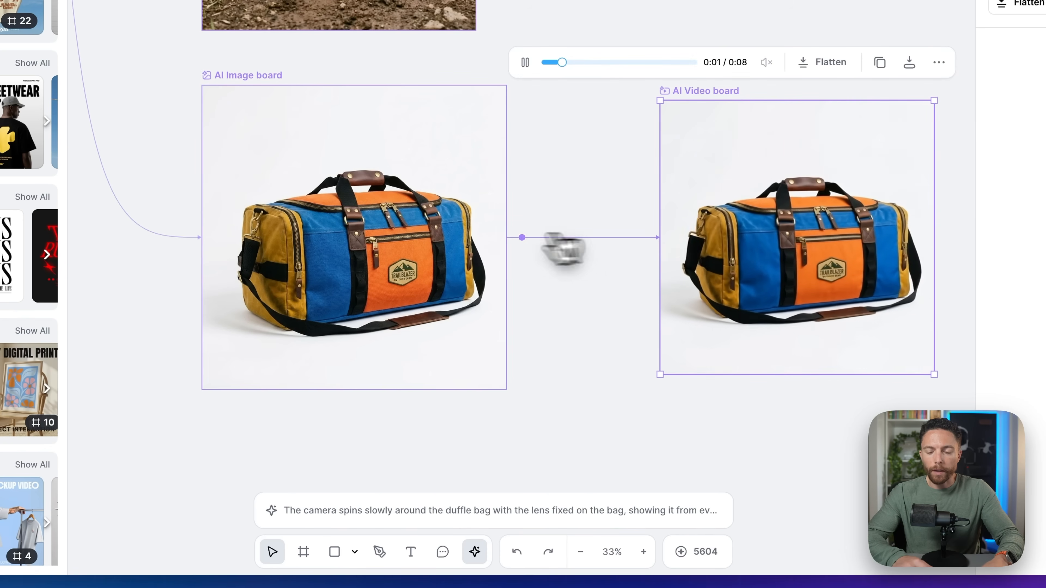
click(557, 123)
scroll(557, 124, down, 5)
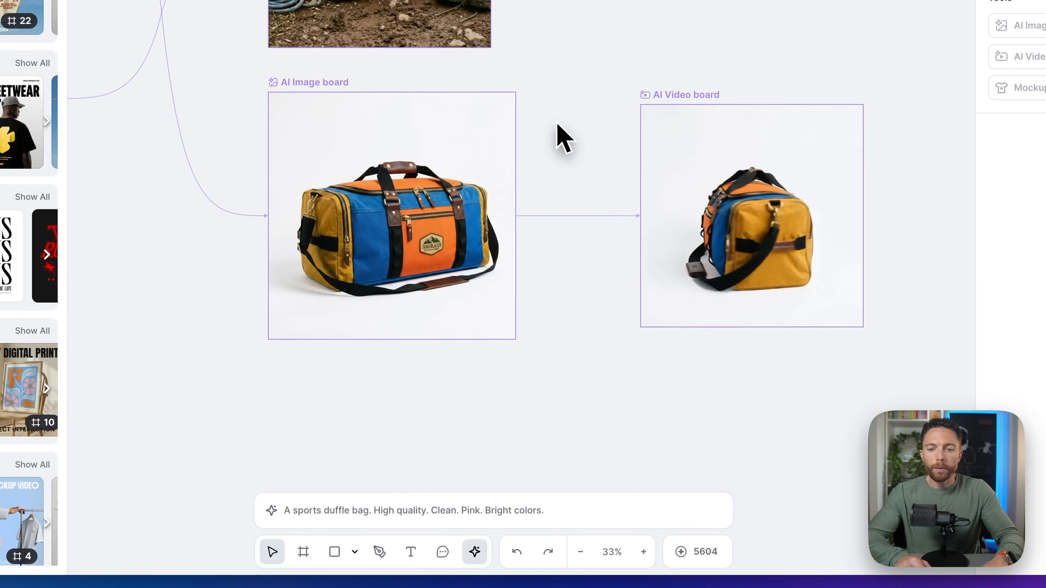
scroll(558, 136, down, 4)
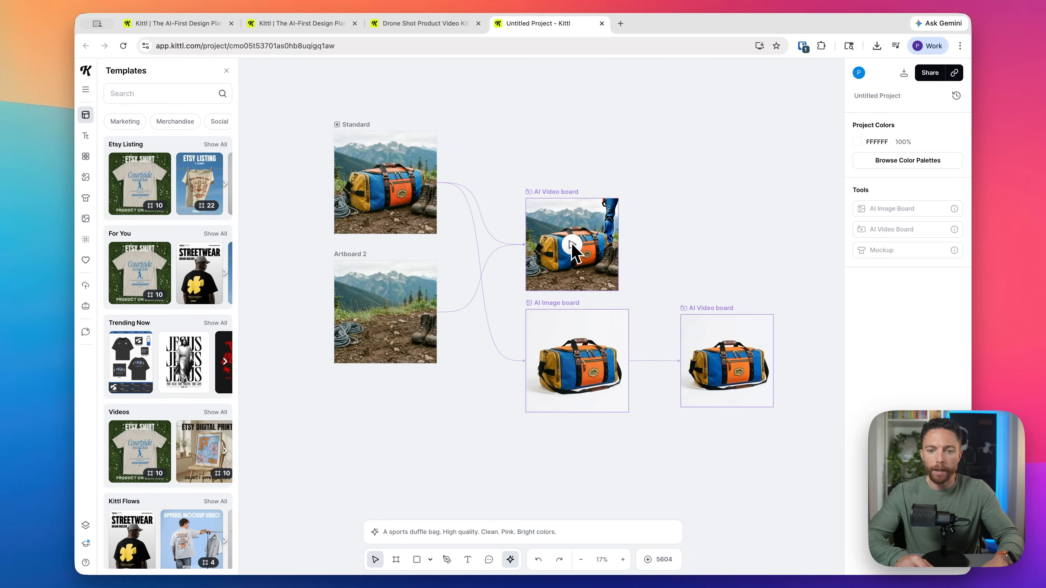
click(723, 369)
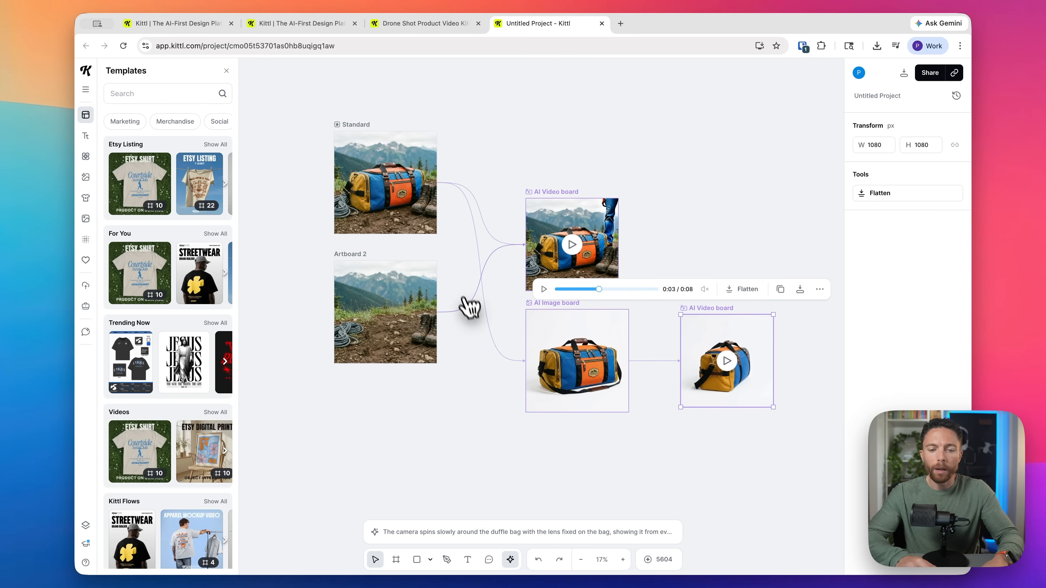
scroll(460, 291, up, 2)
scroll(460, 291, left, 2)
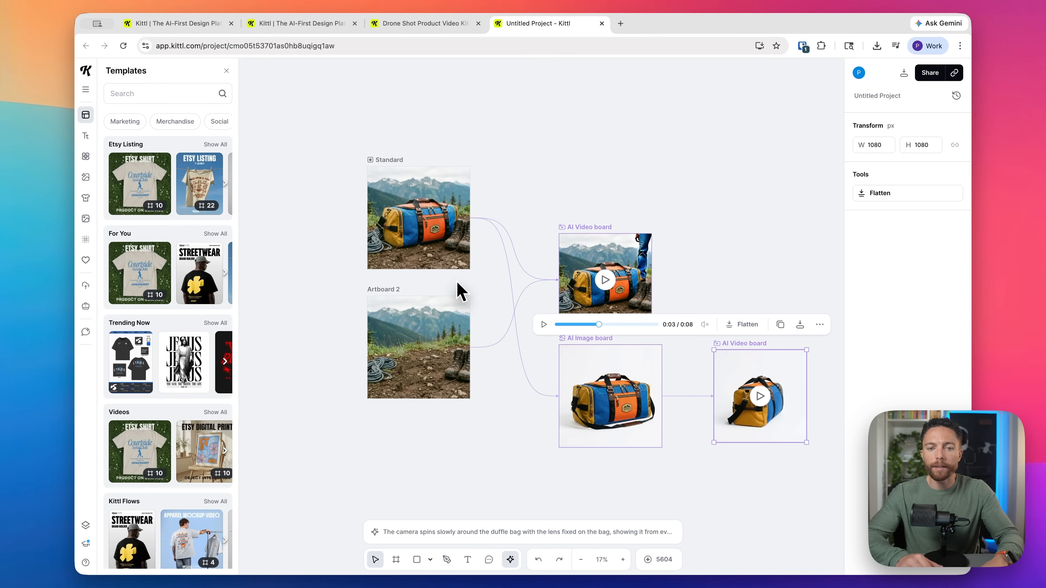
scroll(460, 291, up, 1)
scroll(460, 291, left, 1)
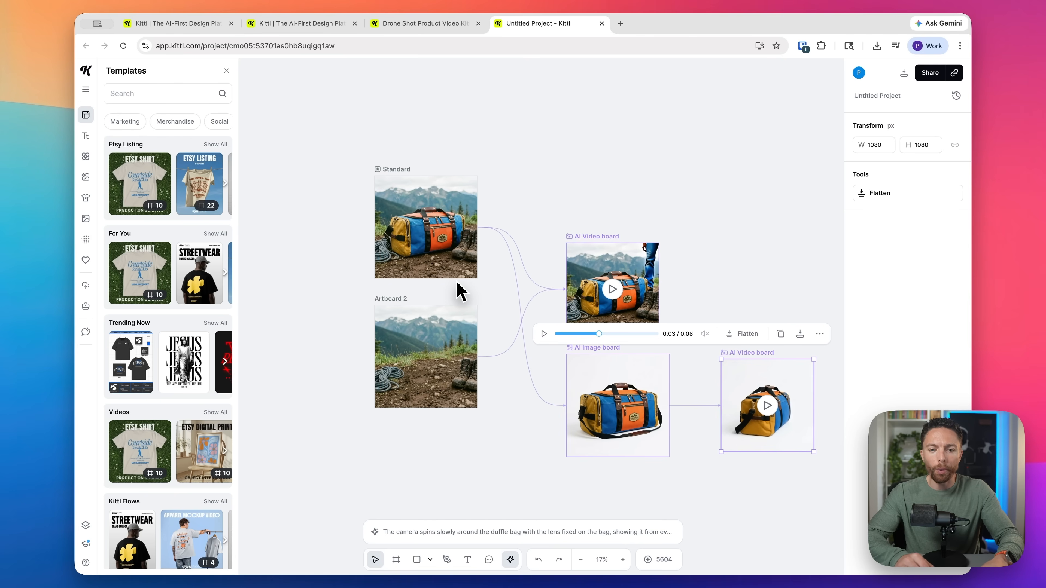
scroll(460, 291, up, 3)
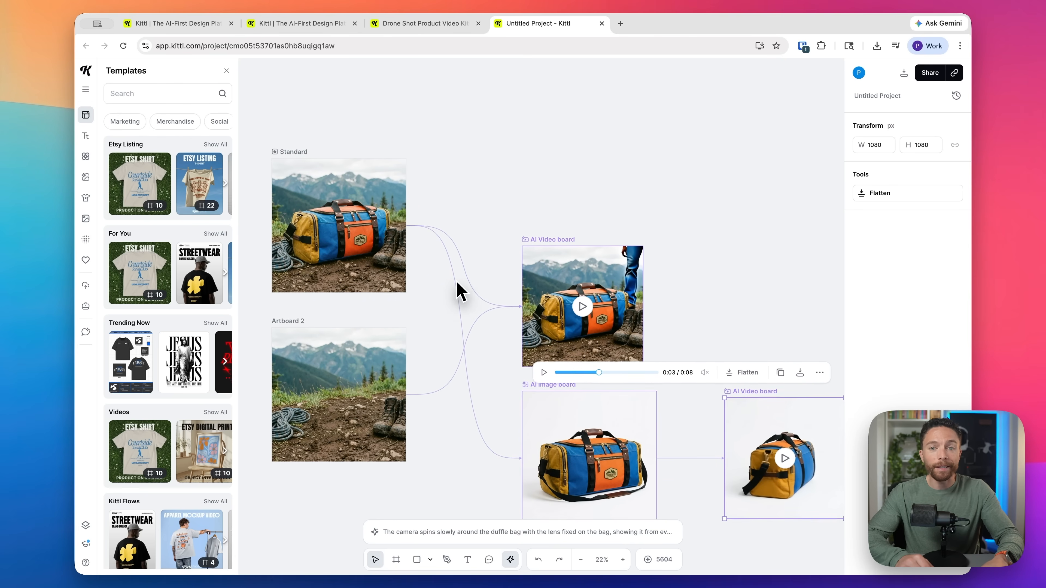
scroll(460, 291, down, 1)
scroll(460, 291, left, 1)
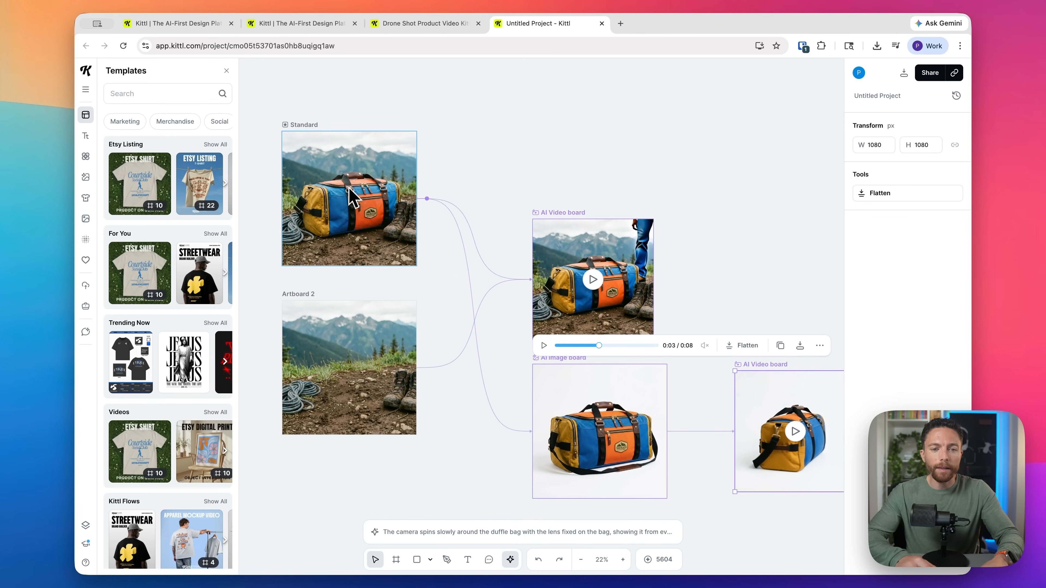
Add another AI Image board connected to the Standard artboard's duffle bag image.
click(353, 197)
scroll(365, 206, up, 3)
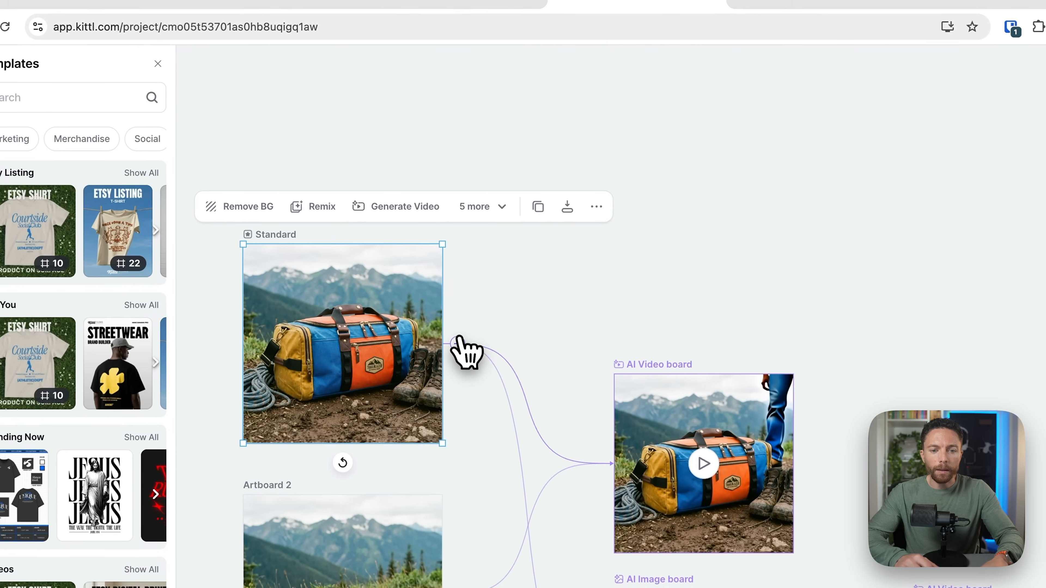
drag(455, 326, 534, 202)
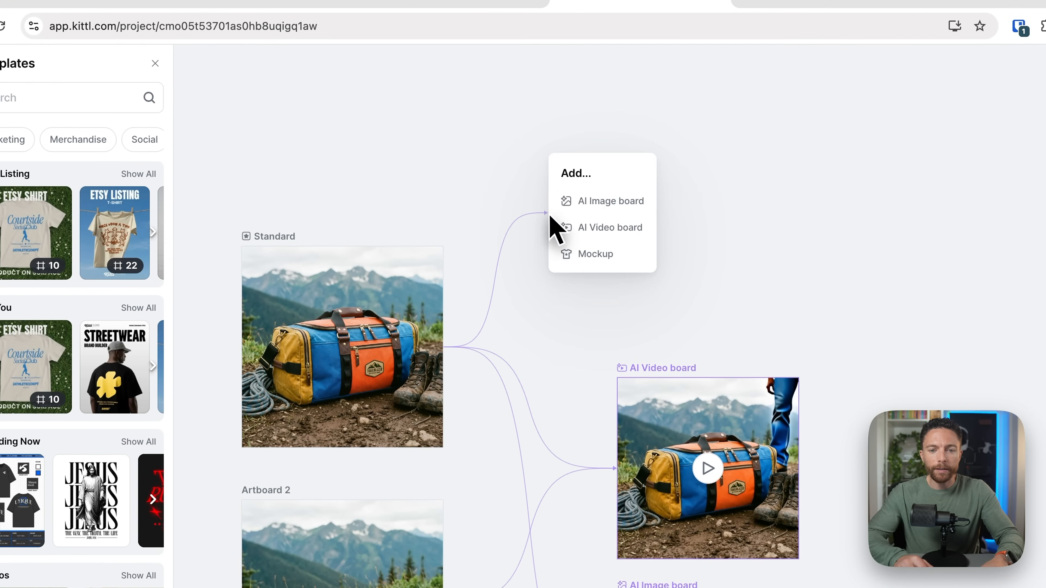
click(610, 209)
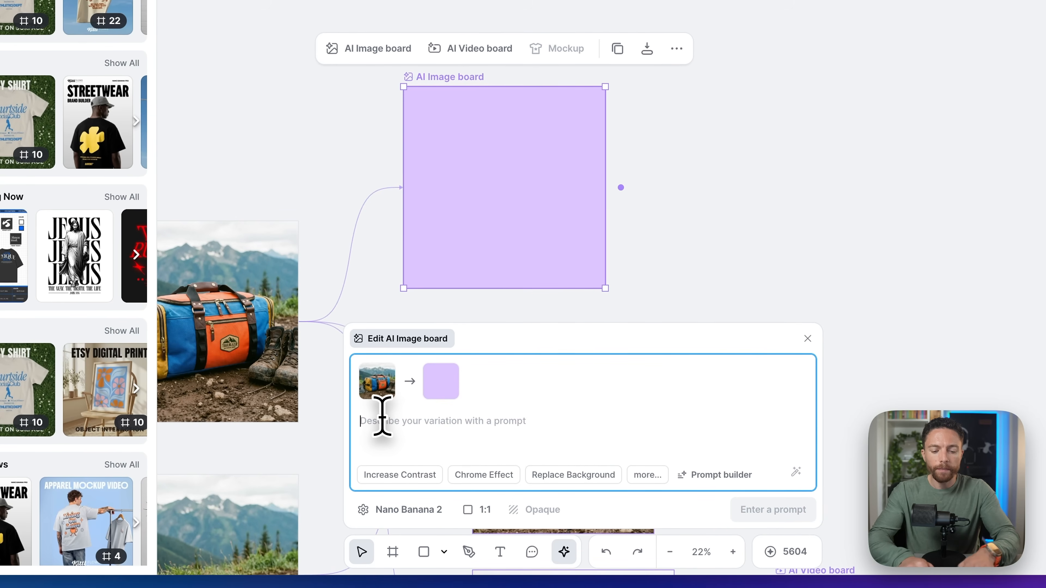
Generate the new AI Image board from the prompt "This same duffle bag but cleaned up. The main color is pink with complimentary colors.".
text(This same duffle bag but cleaned up. The main color is pink with complimentary colors.)
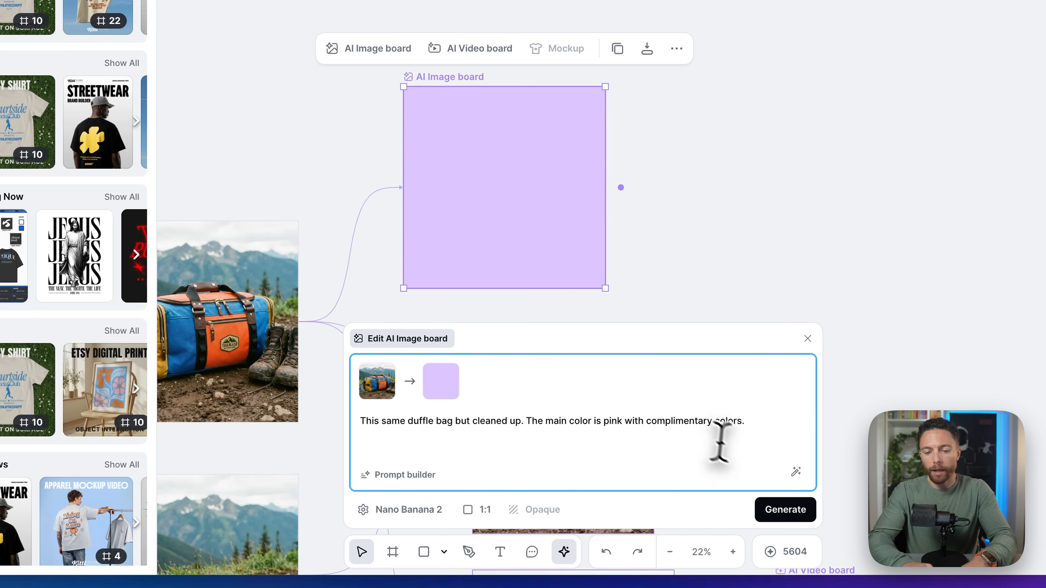
click(769, 516)
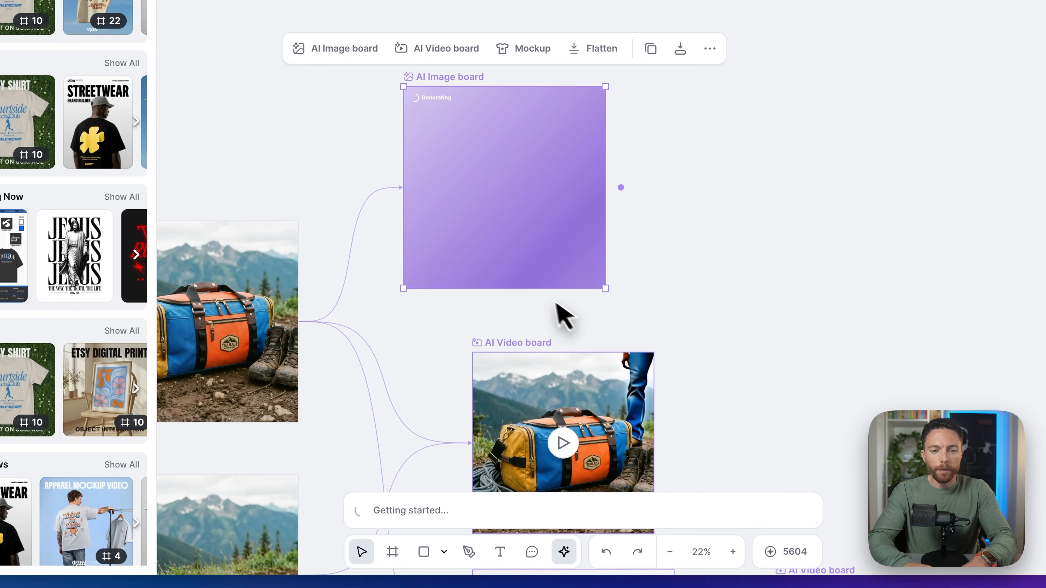
scroll(553, 313, down, 3)
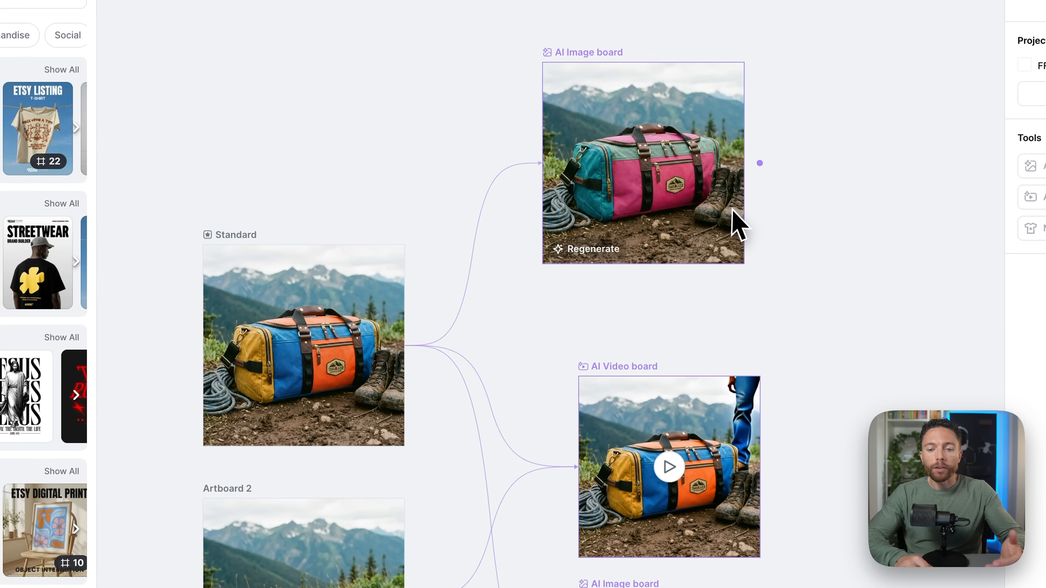
Make a separate image copy of the pink bag and place it in the Standard artboard in place of the existing bag image.
right_click(677, 170)
click(712, 395)
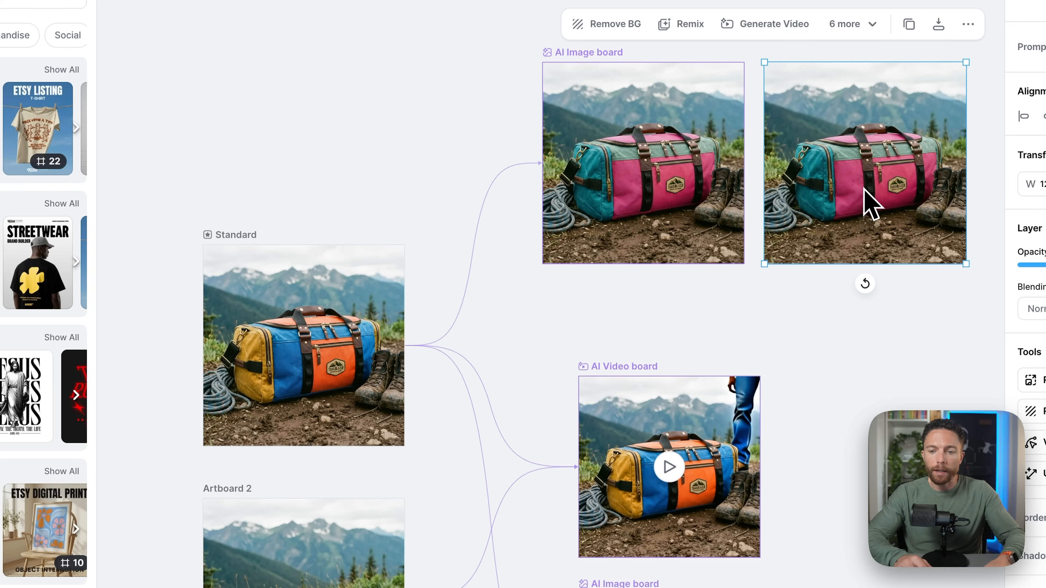
drag(863, 188, 871, 232)
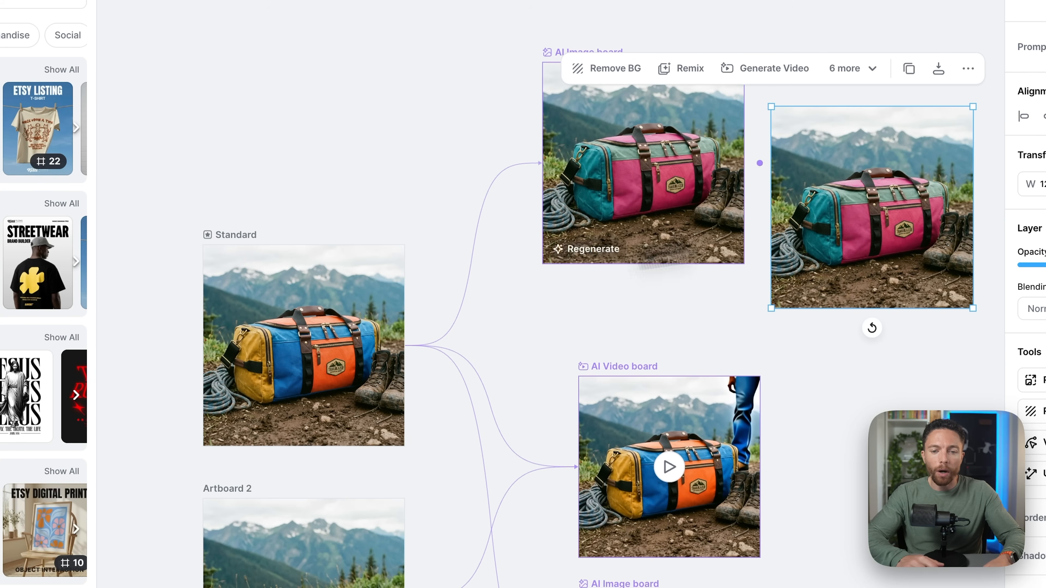
drag(836, 193, 274, 318)
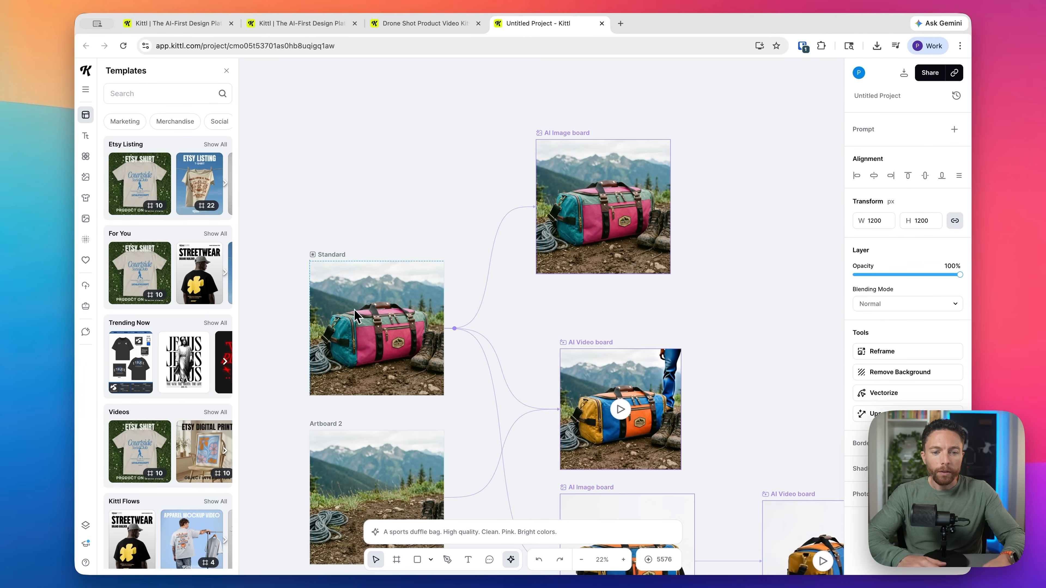
click(354, 309)
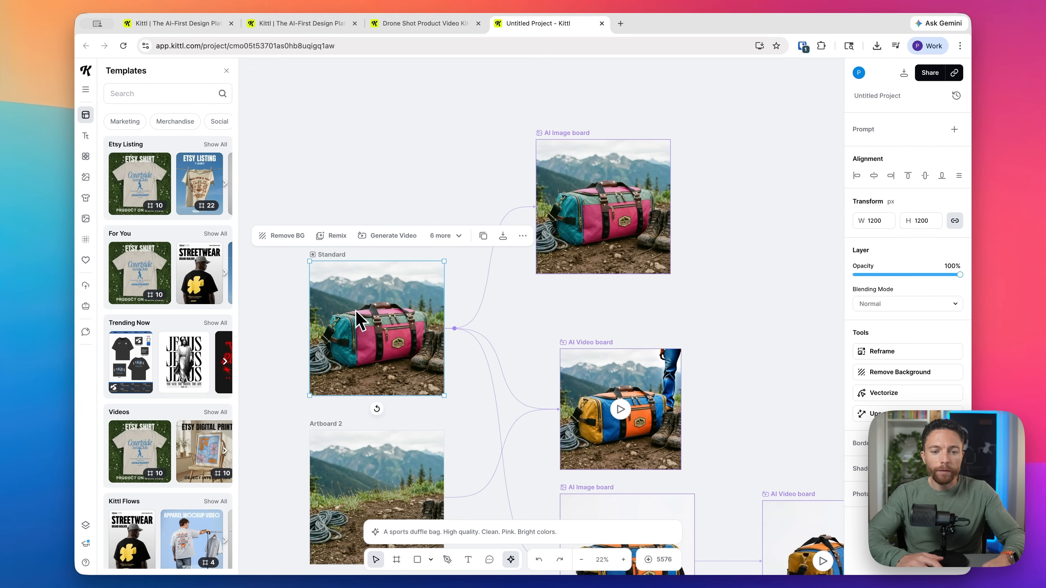
click(427, 204)
Reword the outdoor AI Video board's prompt to have a woman in jeans and worn-in hiking boots take the bag, and regenerate the video.
scroll(395, 343, down, 5)
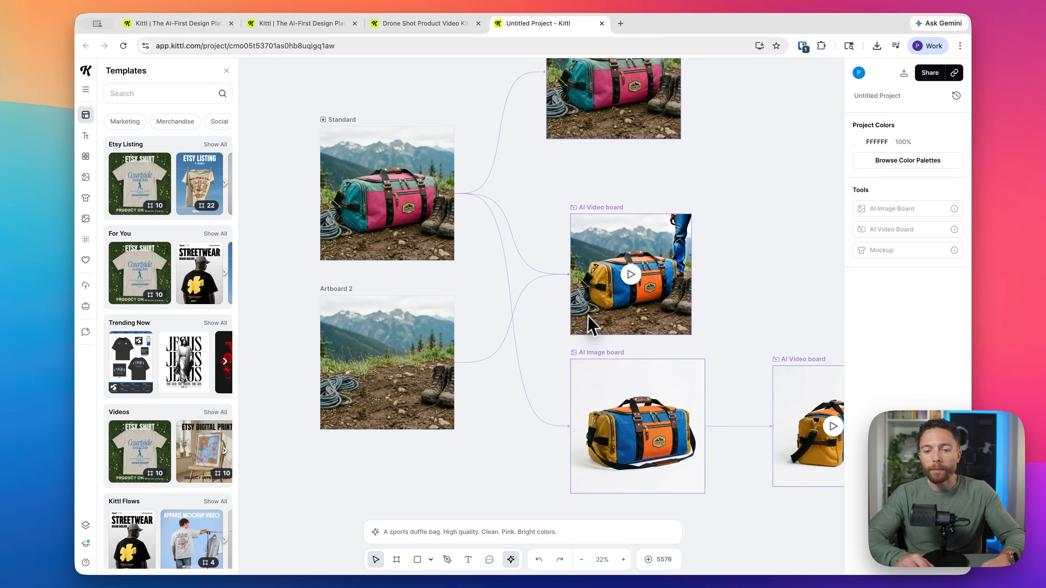
scroll(595, 323, right, 4)
scroll(595, 323, down, 1)
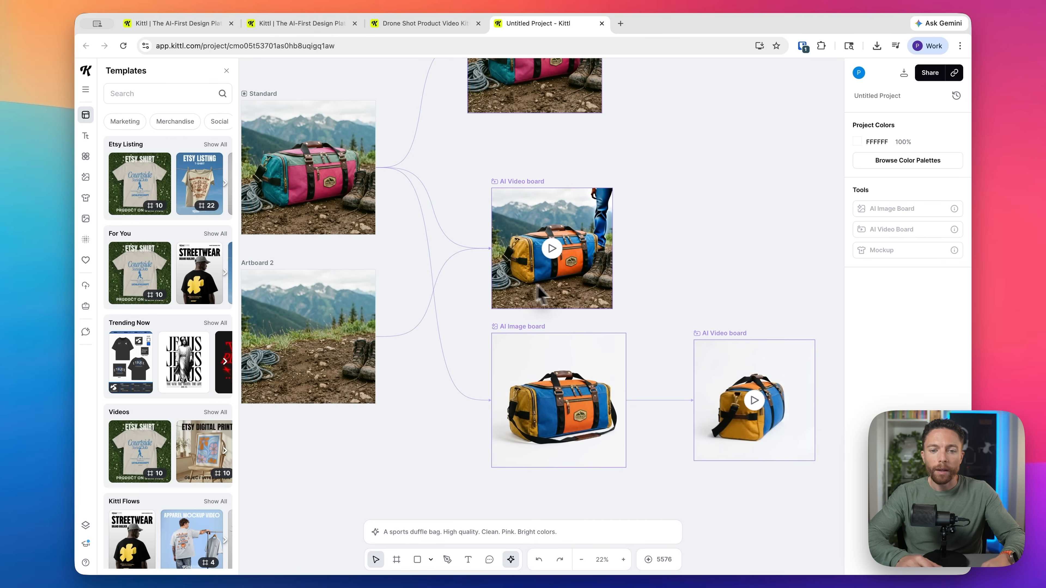
click(528, 288)
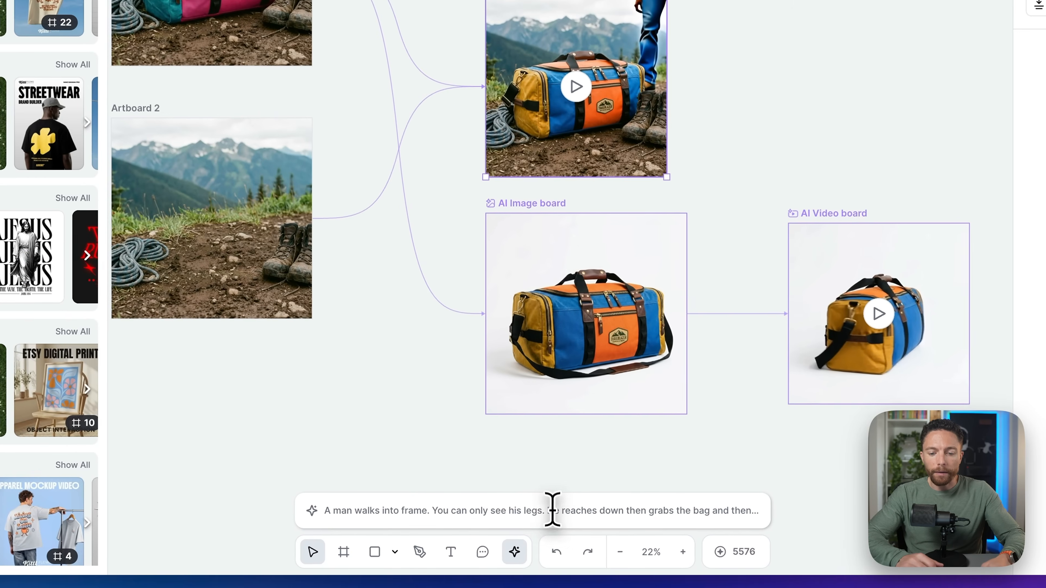
click(534, 532)
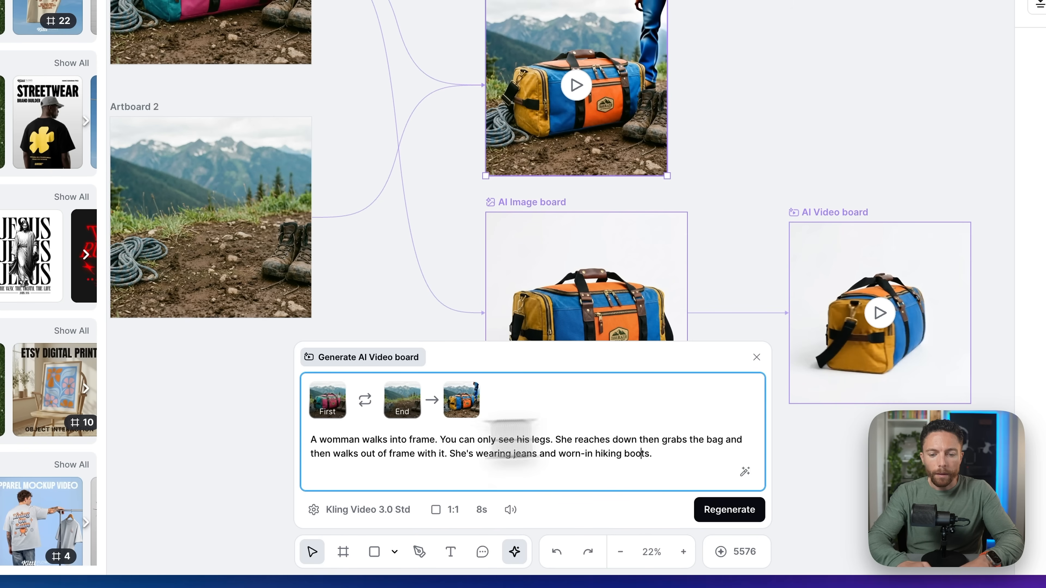
click(721, 511)
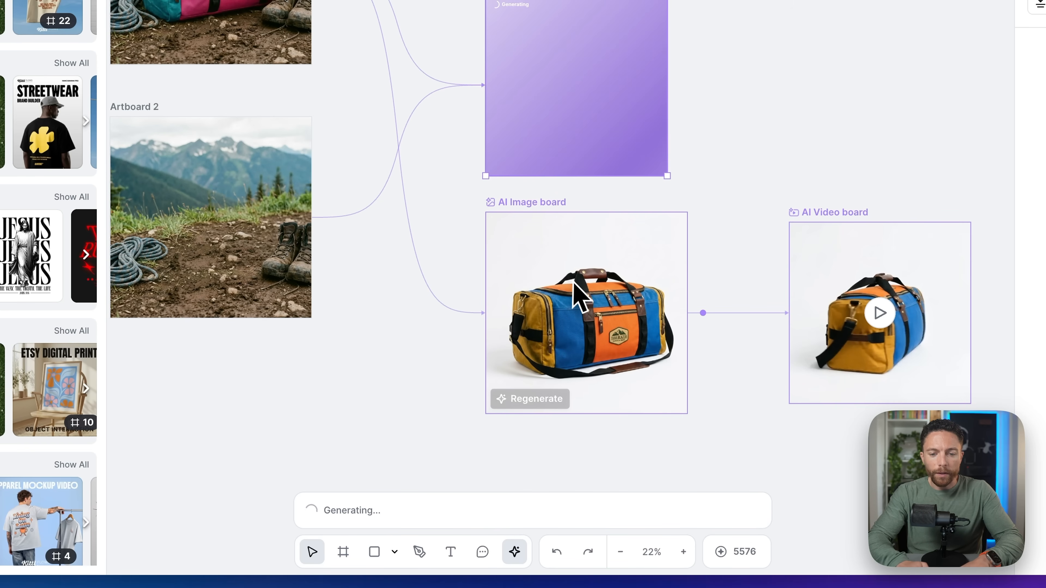
Regenerate the white-background AI Image board and its connected AI Video board with their existing prompts for the pink bag.
click(580, 292)
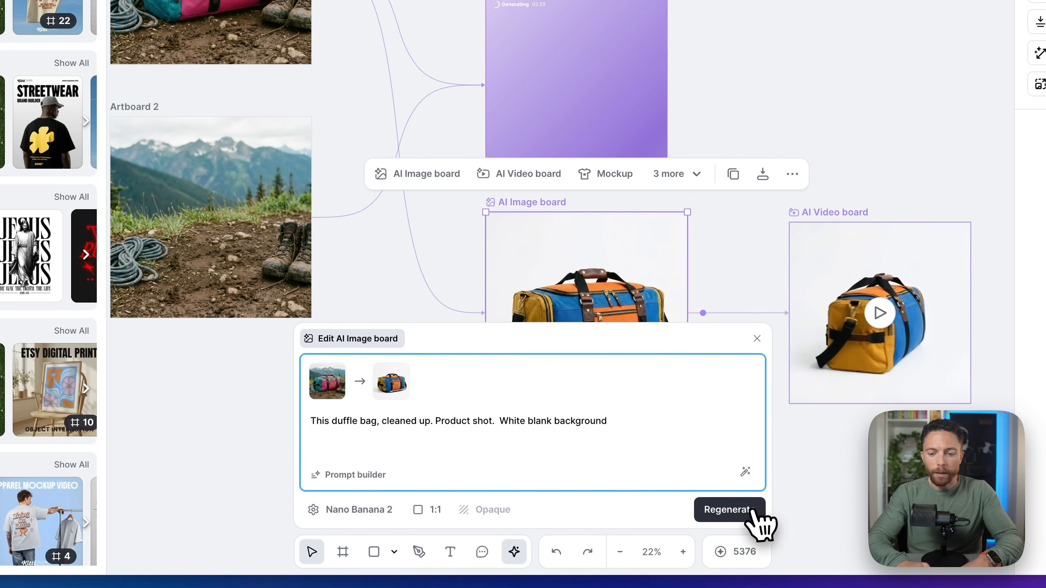
click(728, 510)
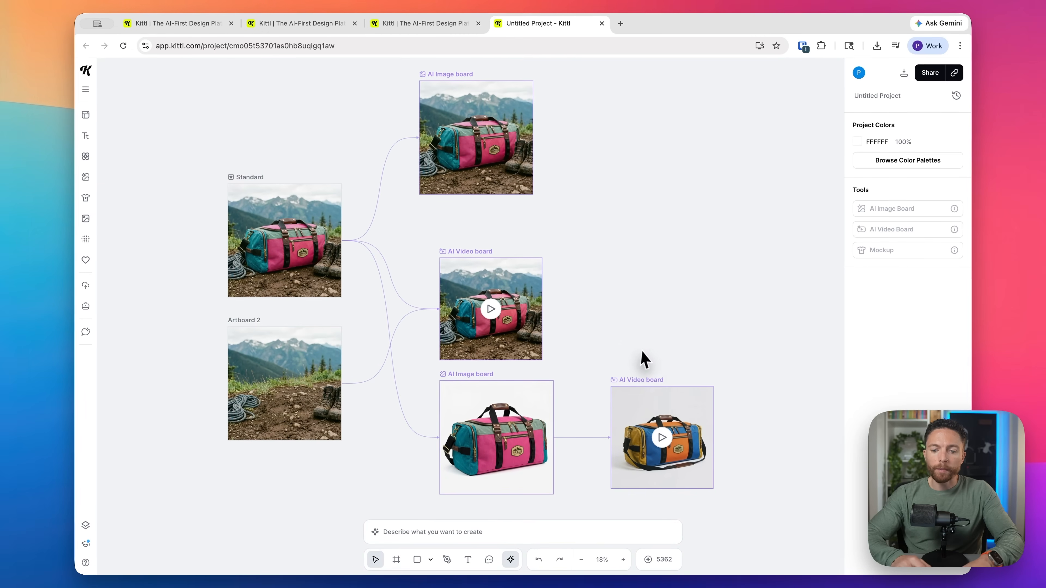
click(659, 413)
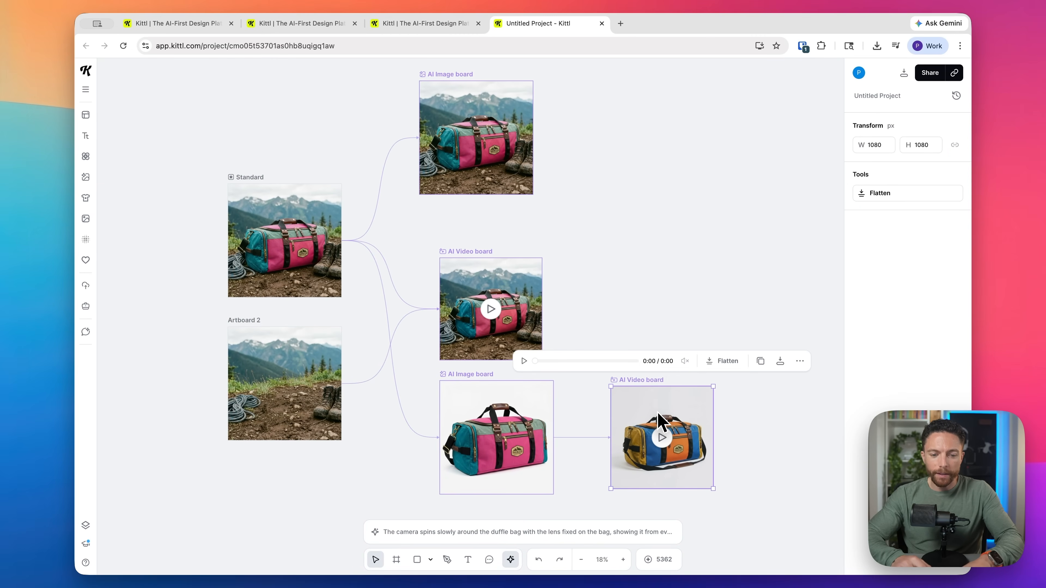
click(585, 534)
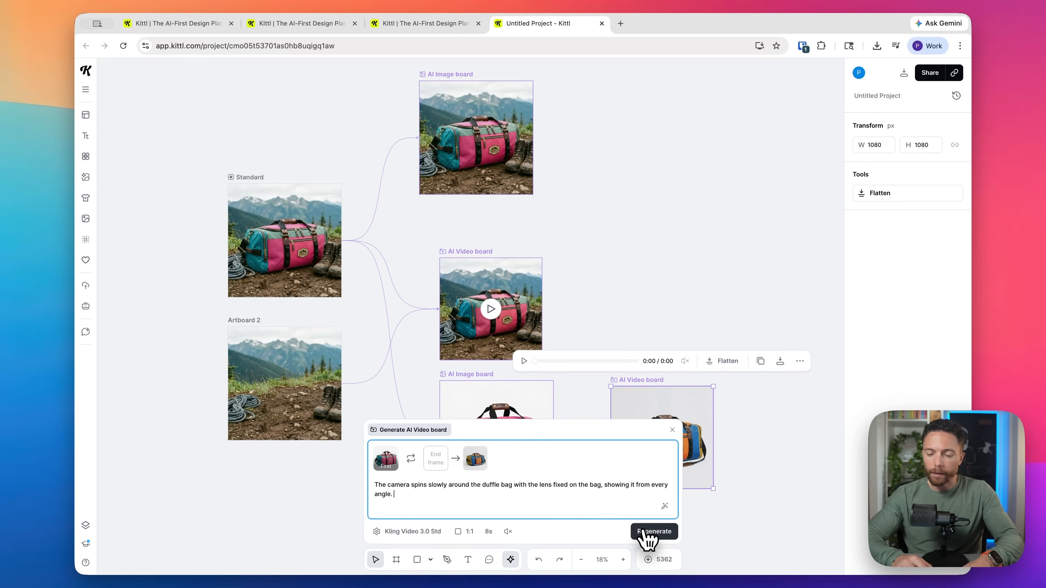
click(645, 532)
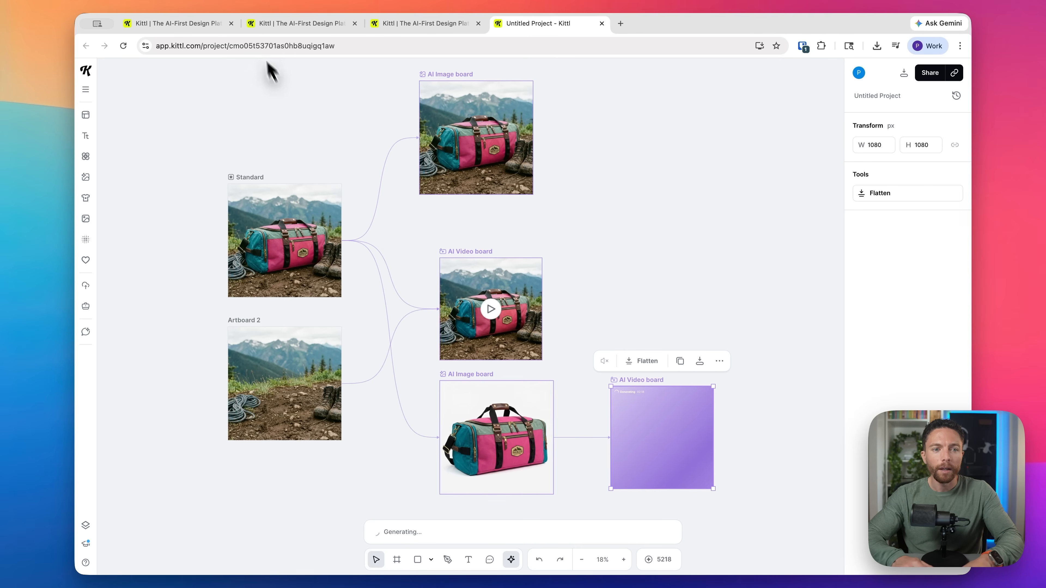
Switch to the Kittl dashboard tab and open the Templates page to browse the available templates.
click(275, 24)
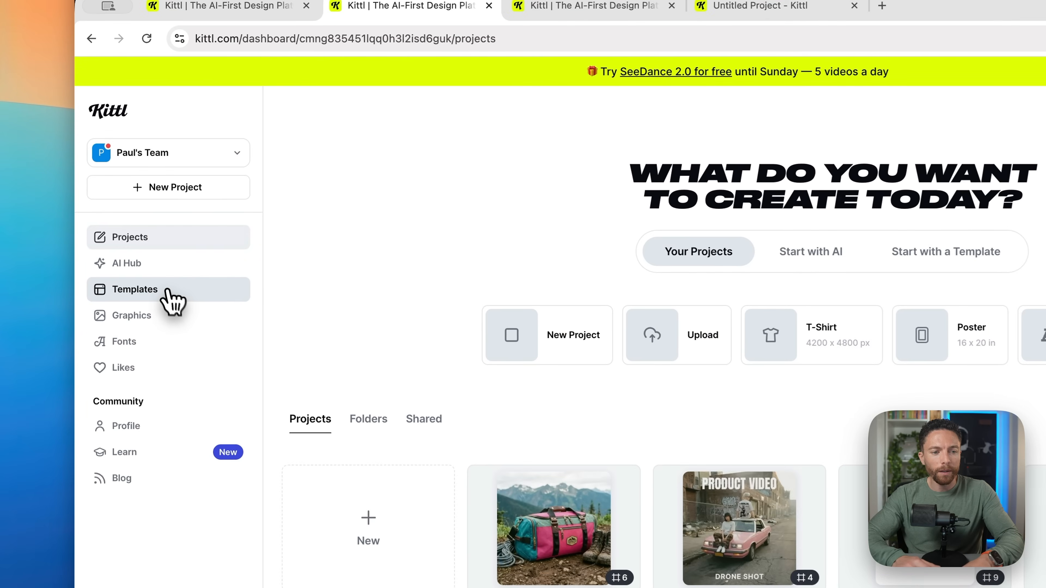
click(169, 292)
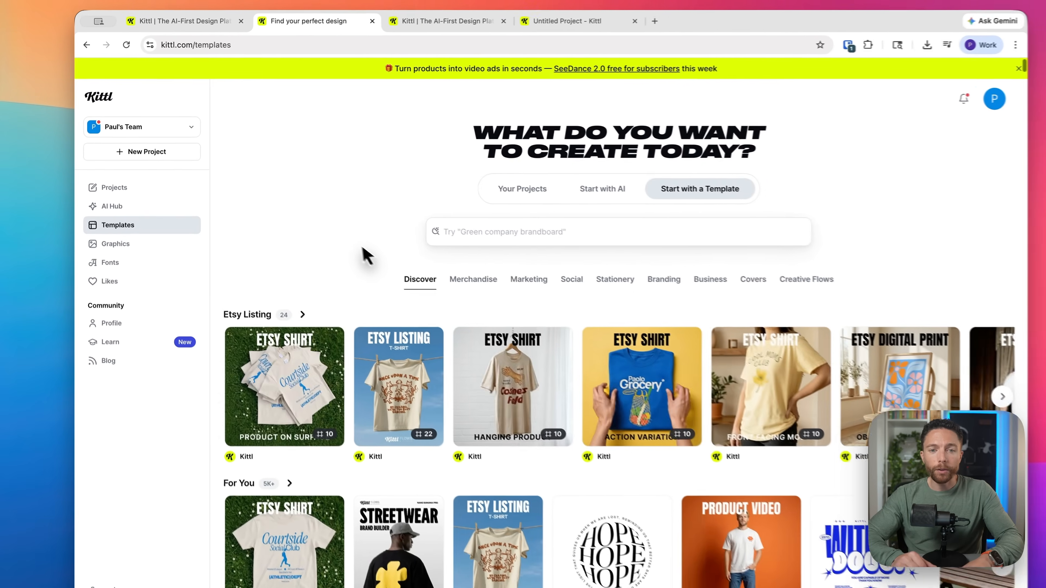
scroll(365, 255, down, 10)
scroll(338, 239, up, 2)
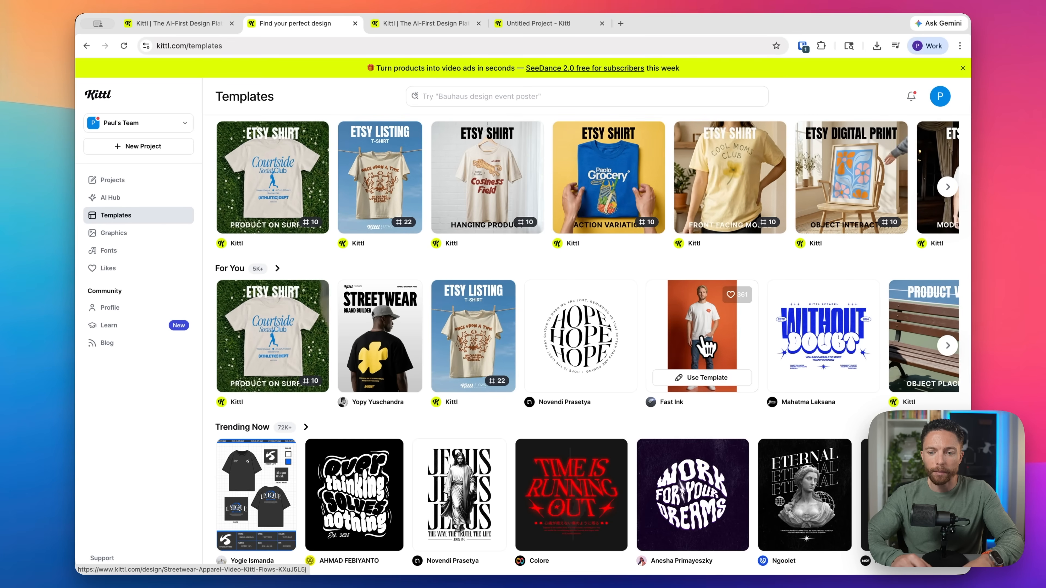
Open the streetwear apparel video template showing a man in a white T-shirt against an orange background as a new project.
click(704, 378)
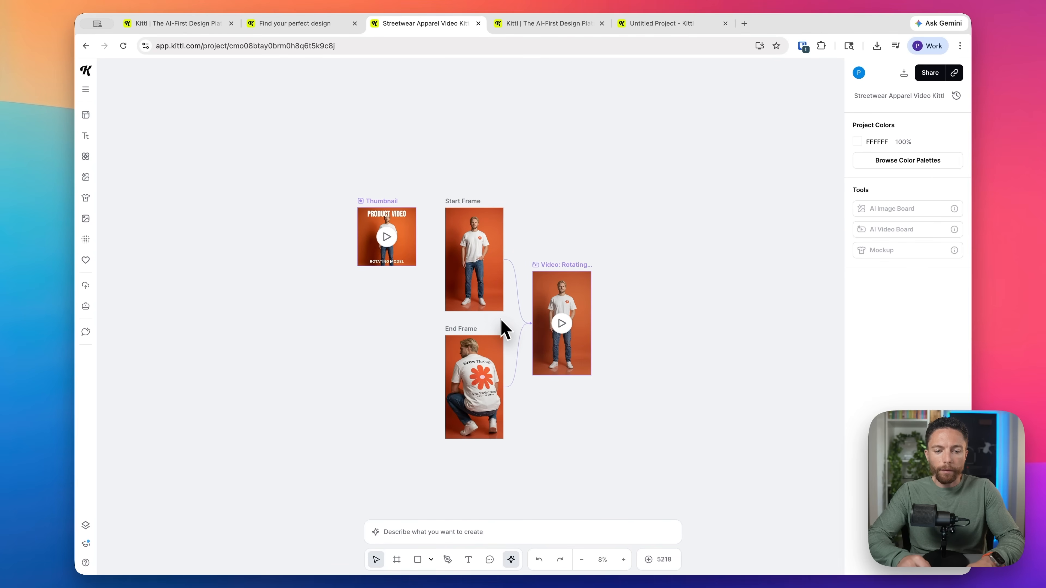
scroll(486, 282, up, 5)
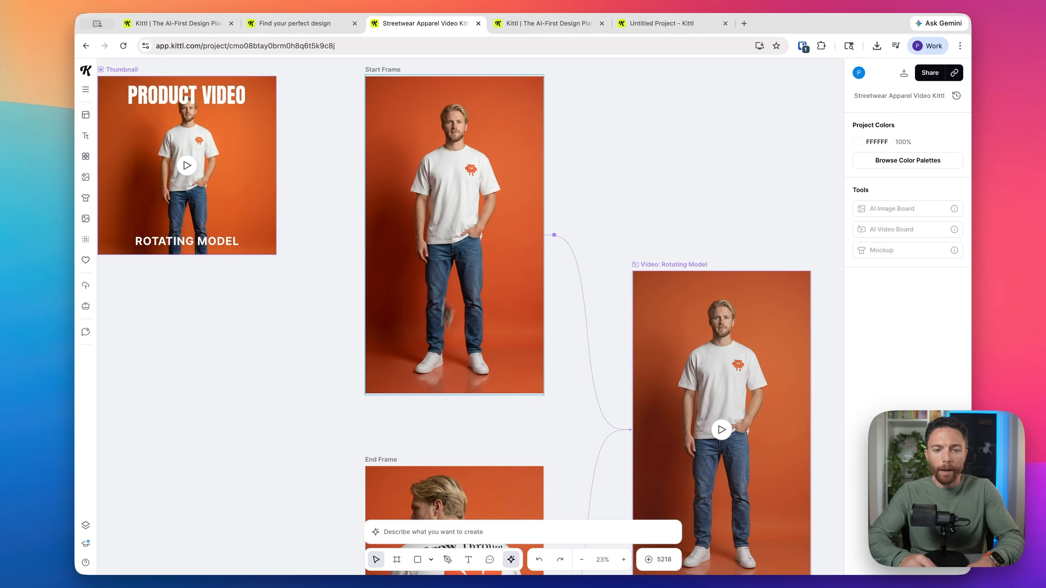
Remix the Start Frame image with the purple owl logo using "Replace the logo on the shirt with the purple logo", and swap in the result.
click(453, 283)
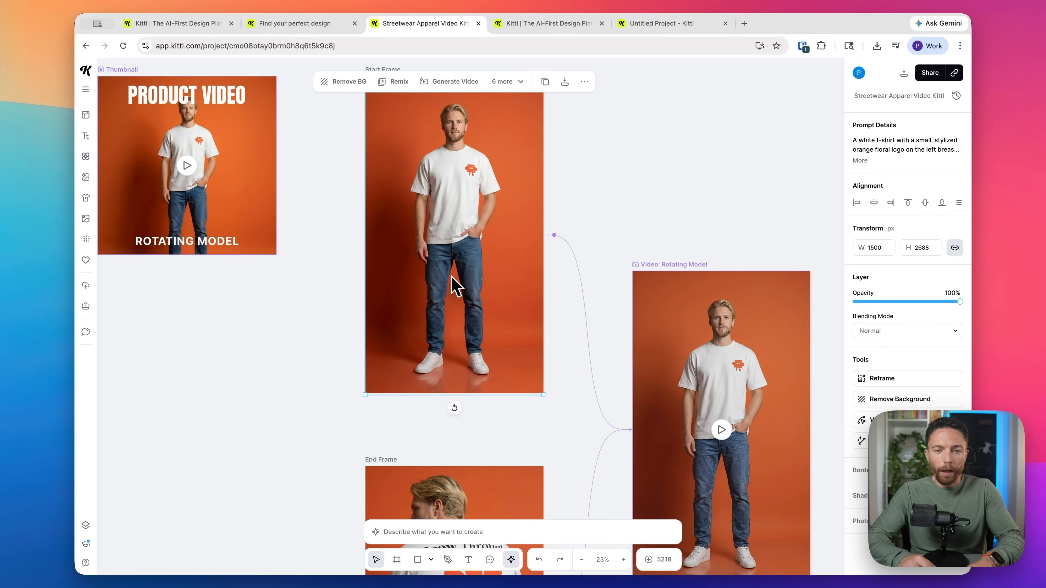
click(398, 83)
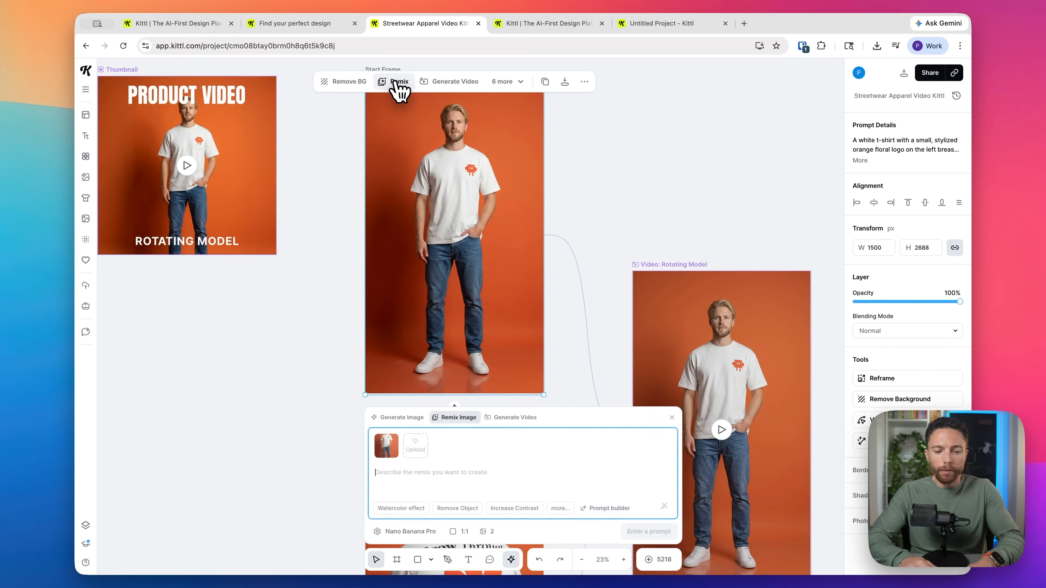
click(416, 451)
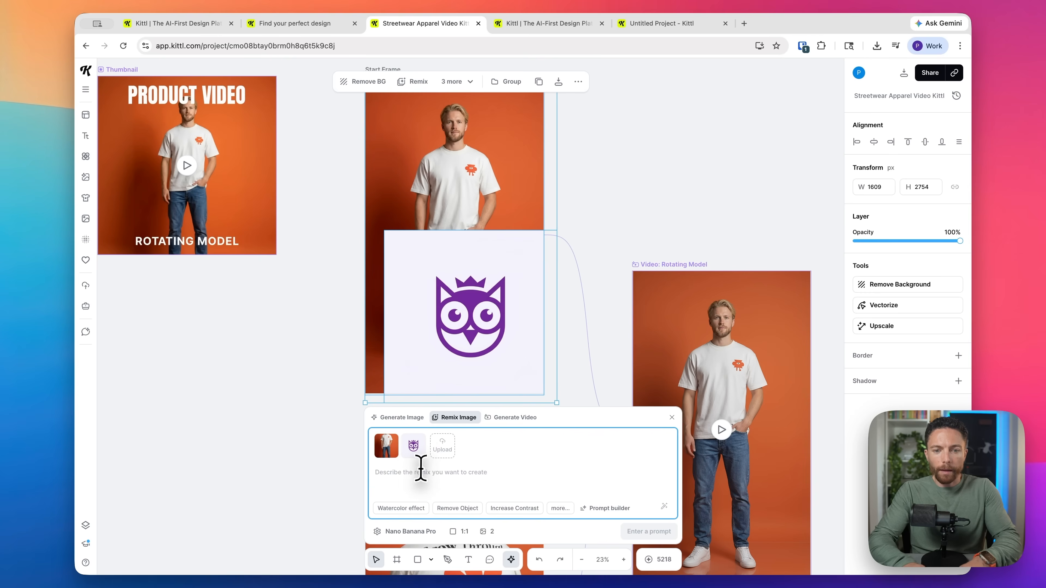
text(Replace the logo on the shirt with the purple logo)
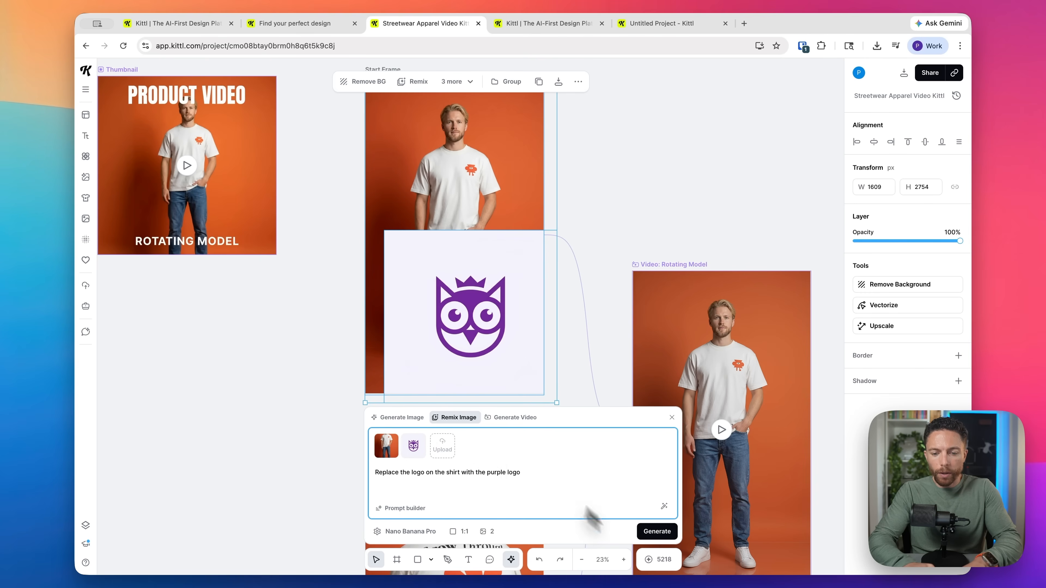
click(658, 532)
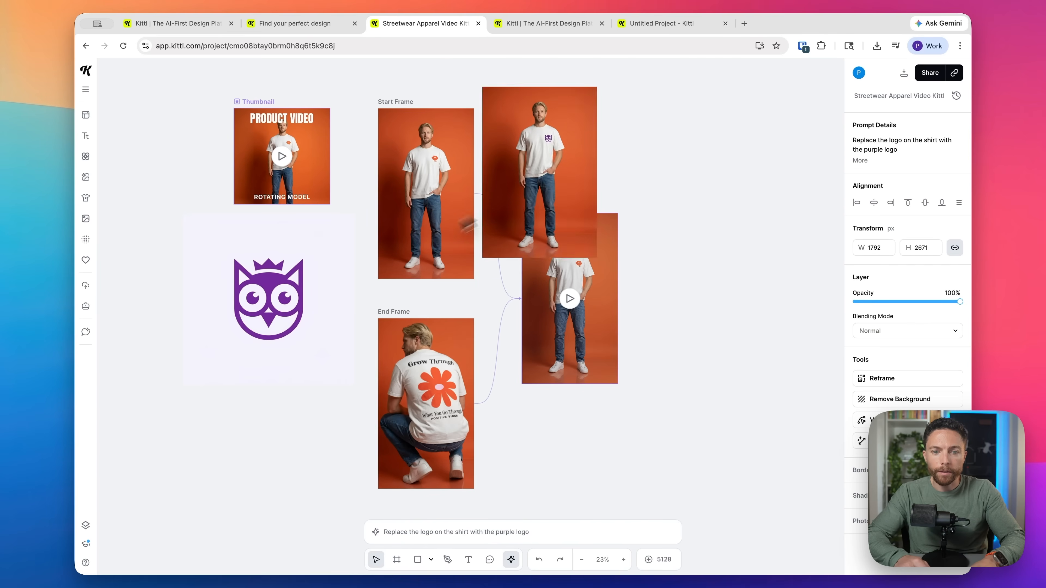
click(417, 233)
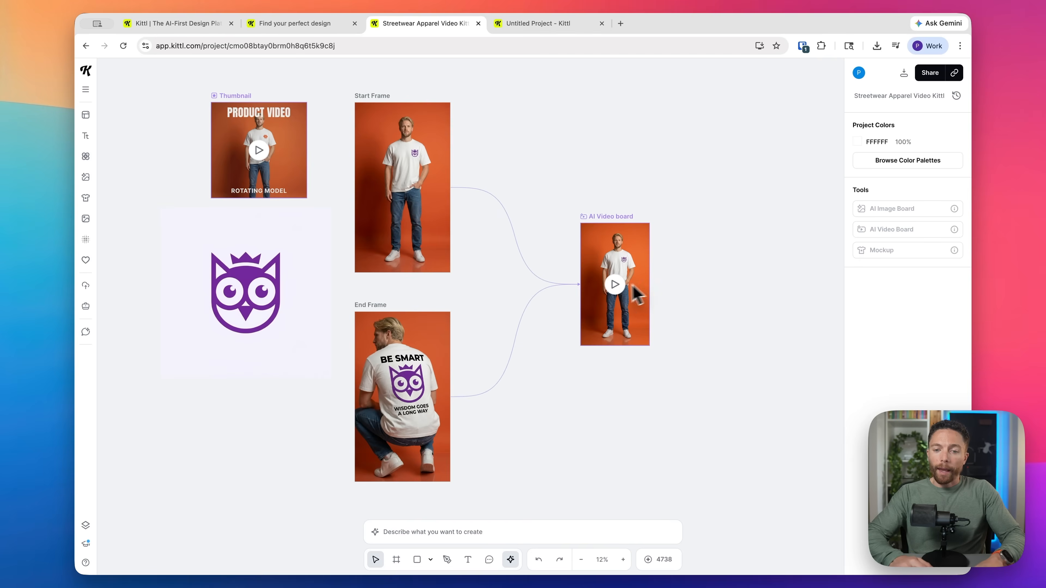
Play the generated AI Video board that connects the owl-logo Start Frame and End Frame.
click(611, 282)
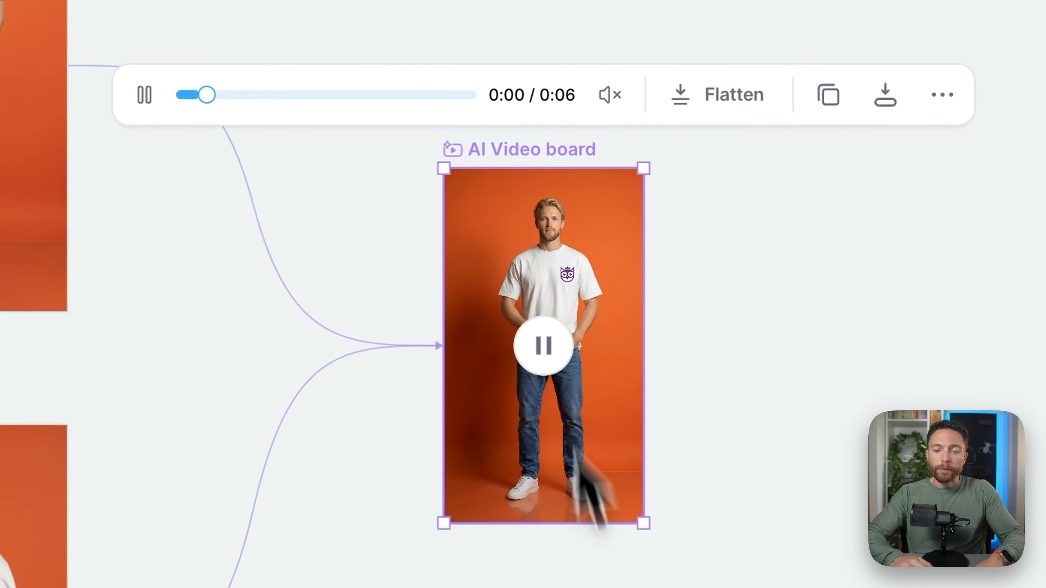